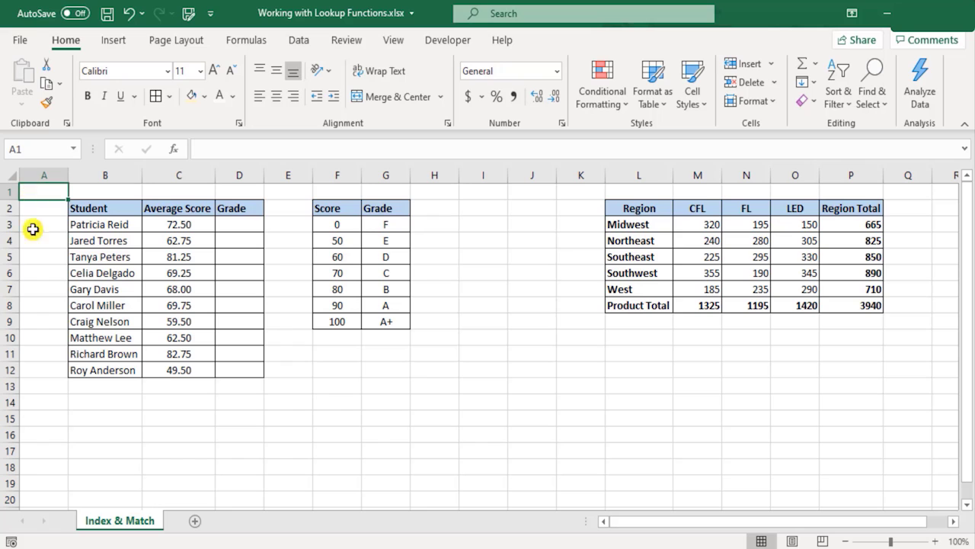
# - Label cell C15 'MATCH'
pyautogui.click(181, 418)
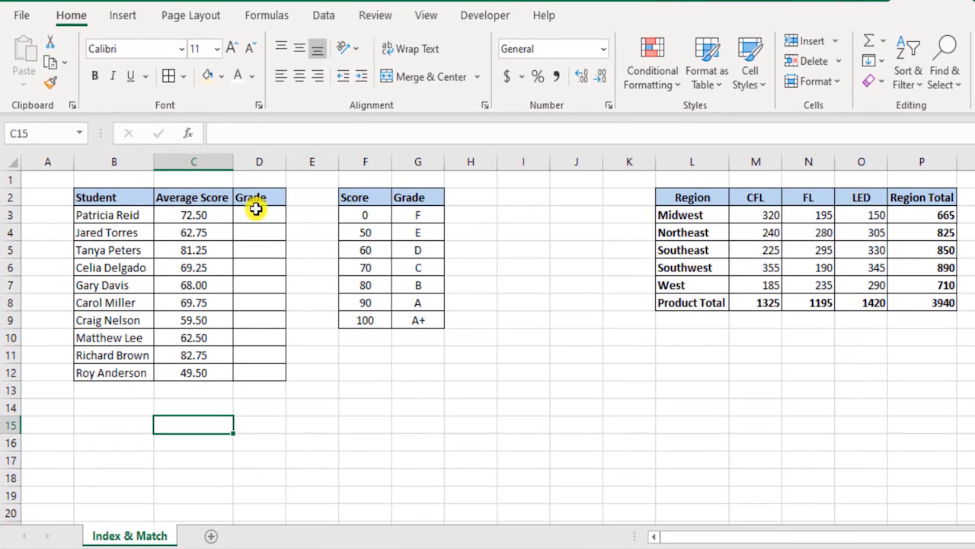
pyautogui.moveTo(239, 224); pyautogui.dragTo(257, 373)
pyautogui.click(202, 425)
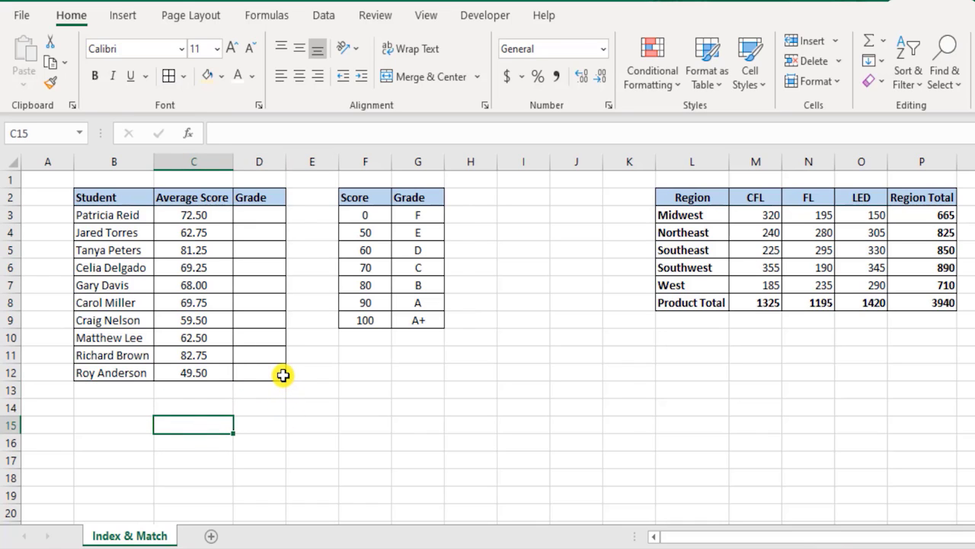
pyautogui.write('MATCH')
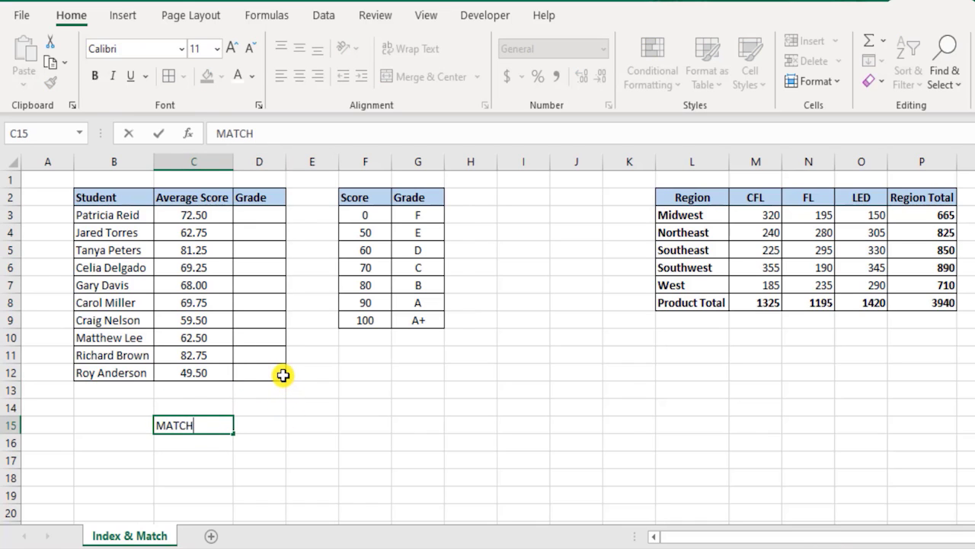
pyautogui.press('Return')
# - Enter =MATCH(70,F3:F9,0) in C16 as an exact match, returning 4
pyautogui.write('=m')
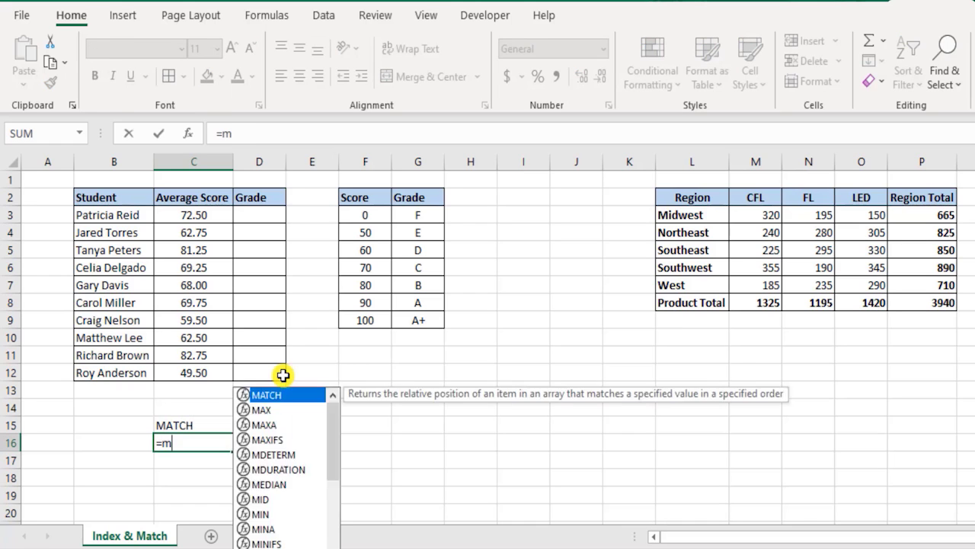
pyautogui.write('atc')
pyautogui.press('Tab')
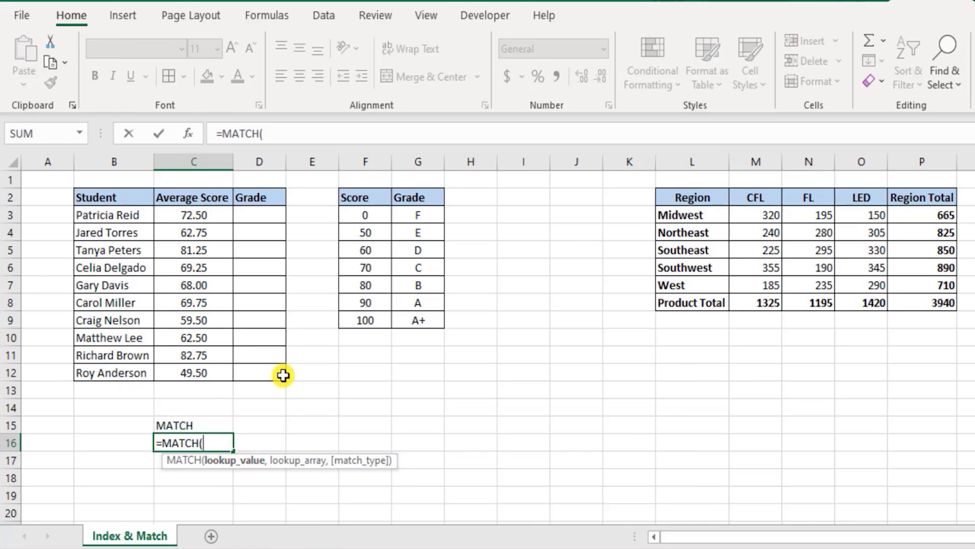
pyautogui.press('BackSpace')
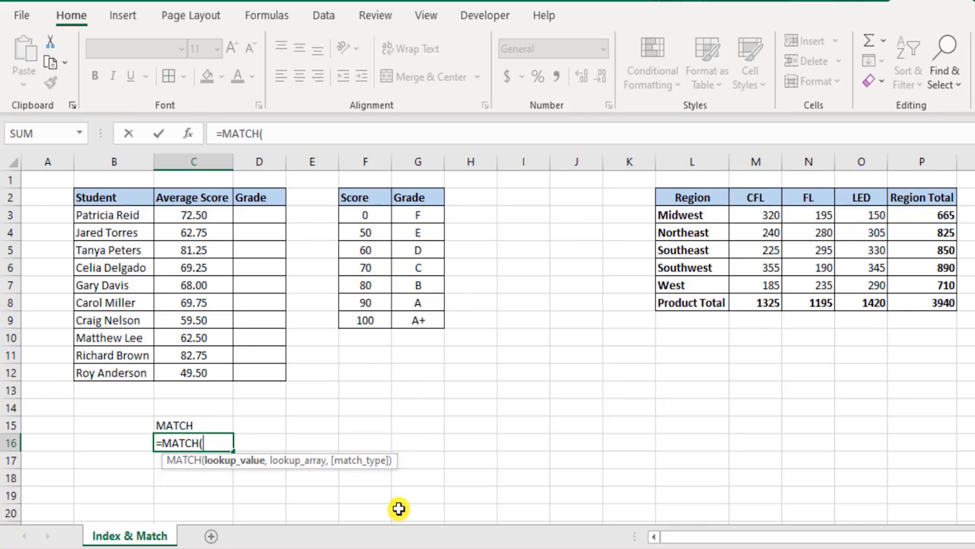
pyautogui.write(',')
pyautogui.moveTo(373, 215); pyautogui.dragTo(381, 318)
pyautogui.write(',')
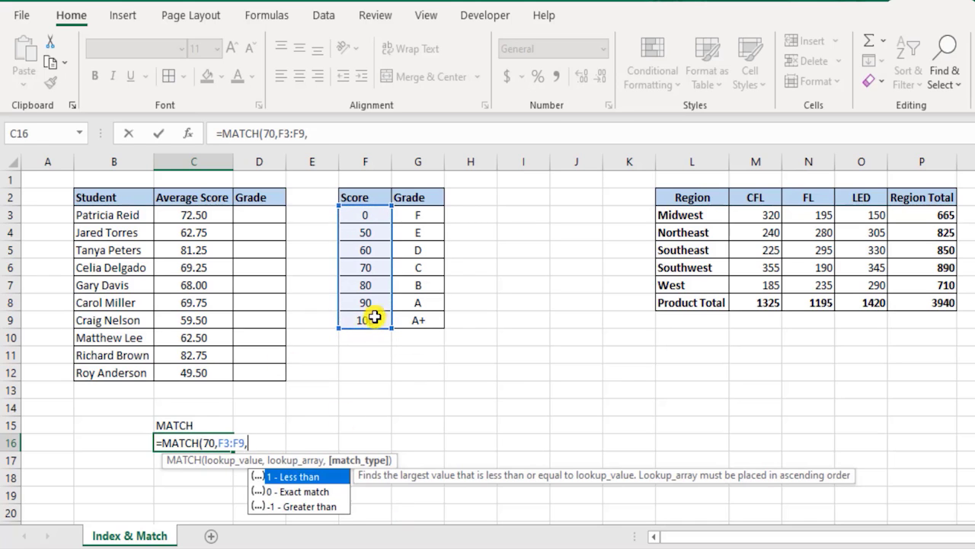
pyautogui.click(316, 491)
pyautogui.doubleClick(317, 492)
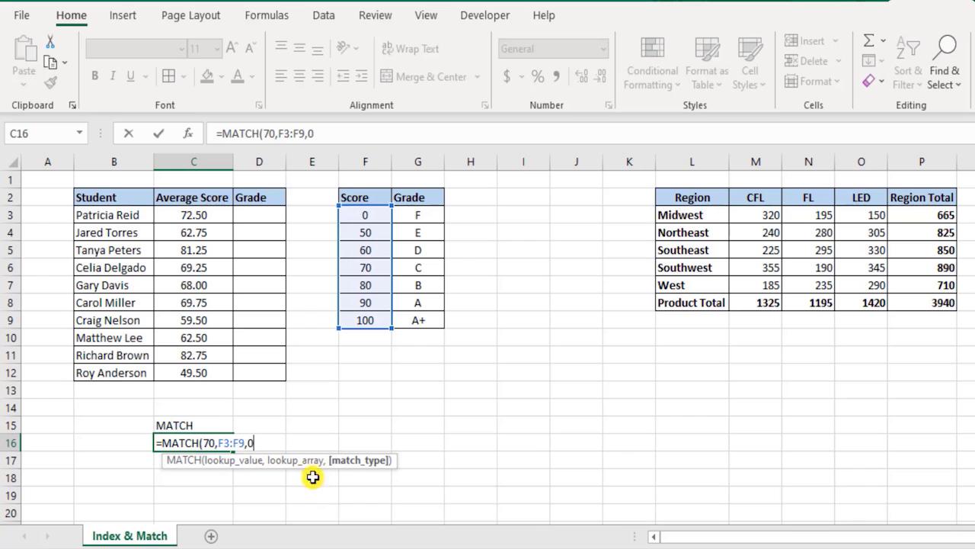
pyautogui.write(')')
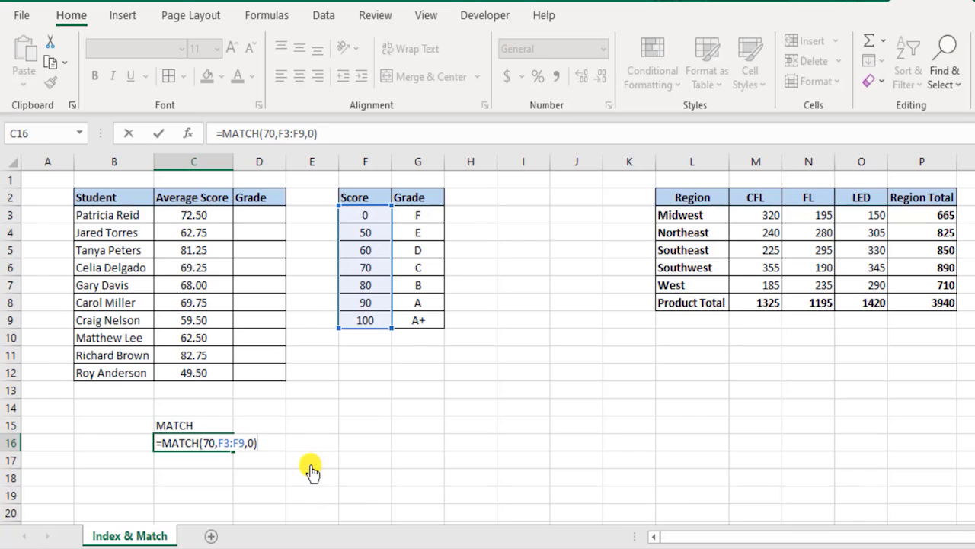
pyautogui.press('Return')
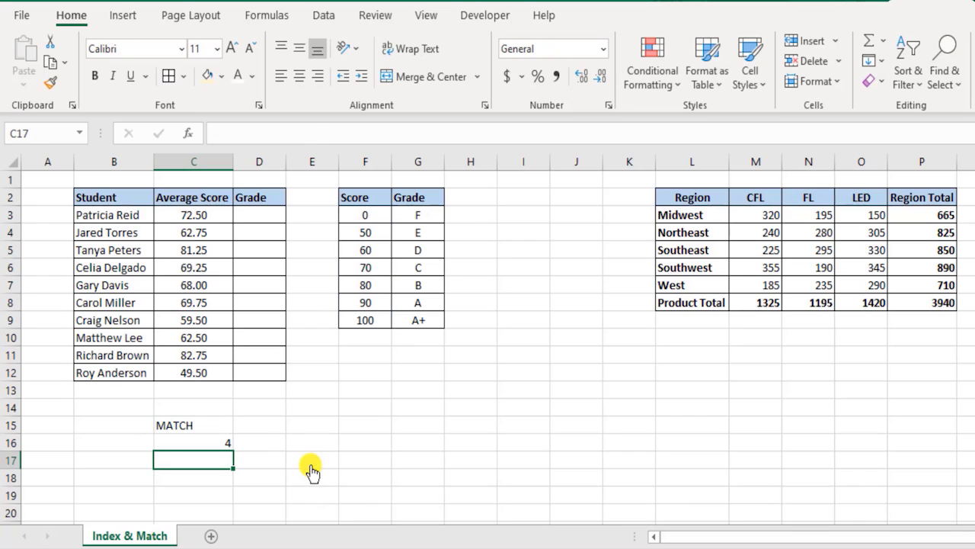
pyautogui.click(199, 440)
# - Change C16 to =MATCH(72,F3:F9,1), an approximate match that still returns 4
pyautogui.moveTo(370, 217); pyautogui.dragTo(380, 272)
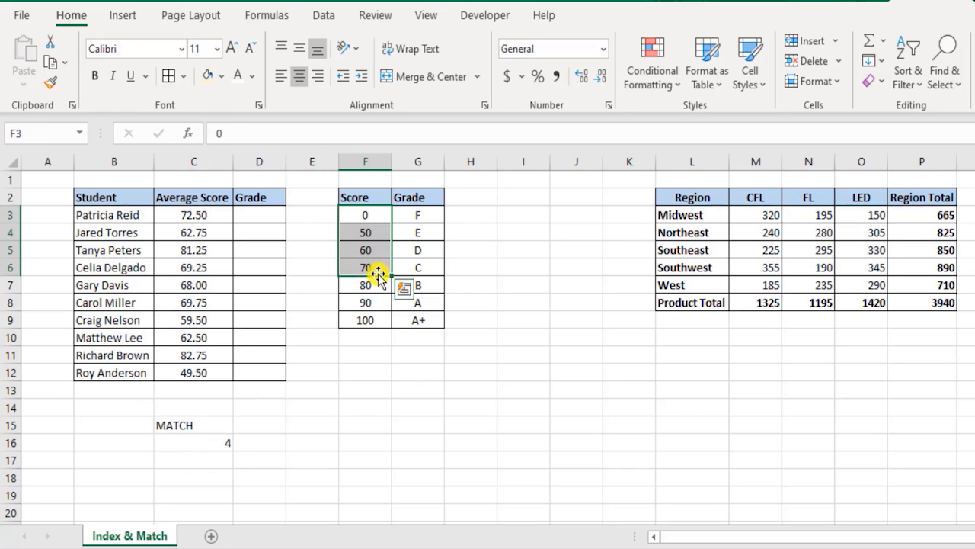
pyautogui.doubleClick(207, 444)
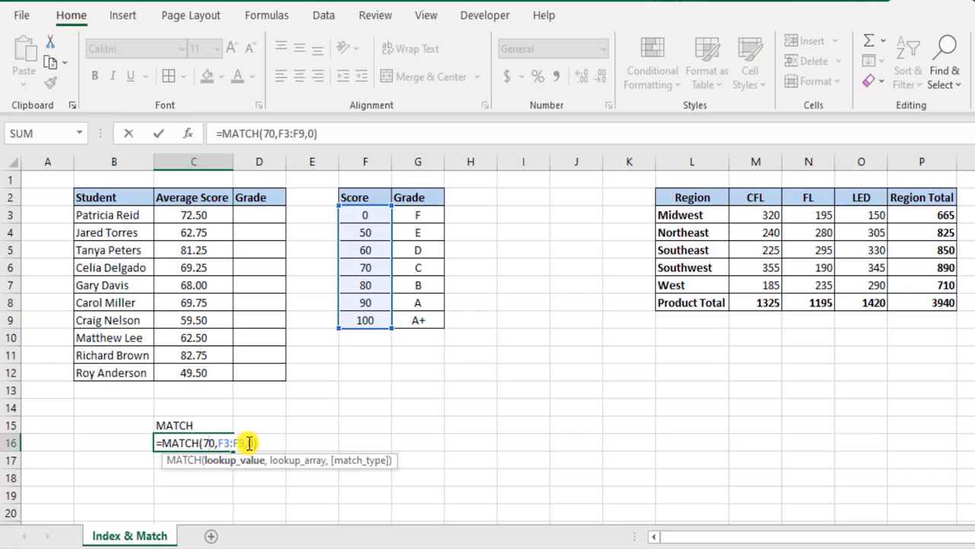
pyautogui.click(248, 443)
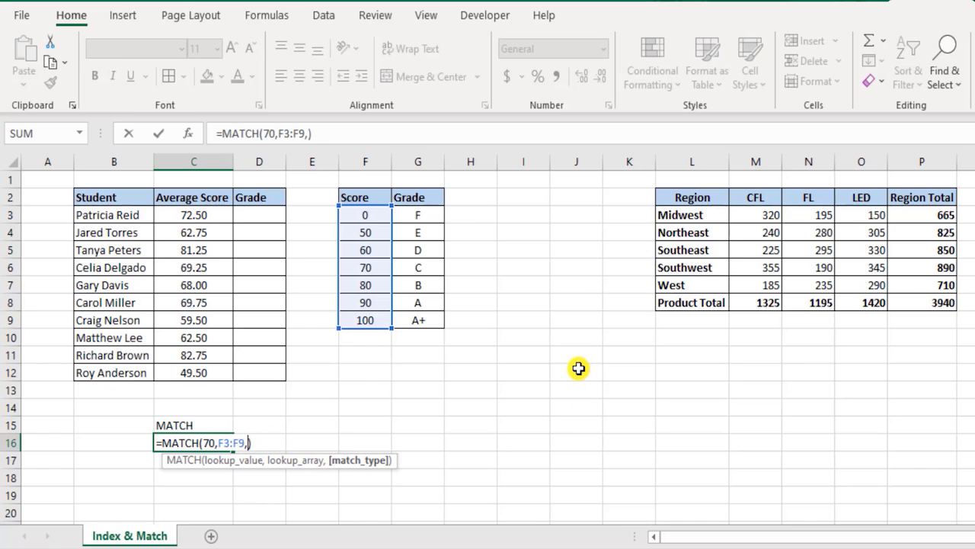
pyautogui.press('Left')
pyautogui.write(',')
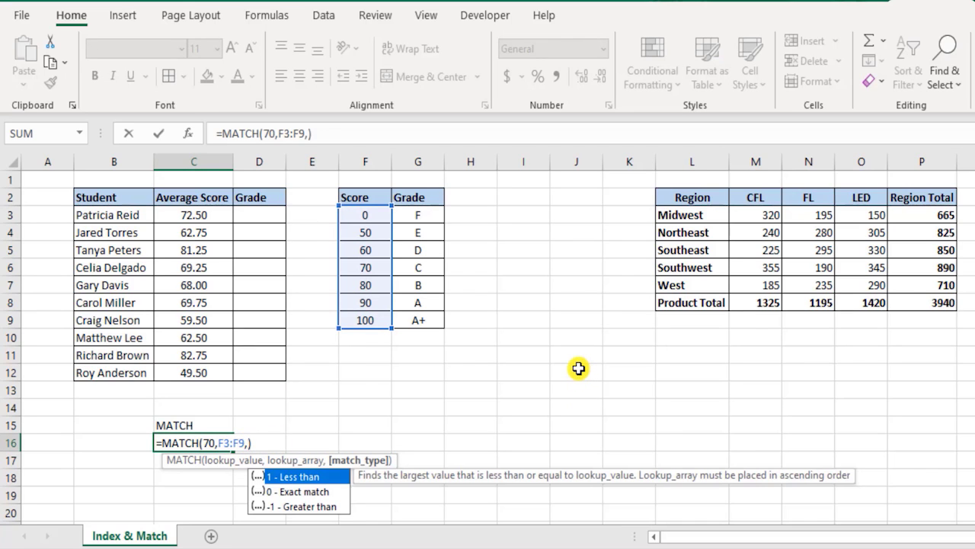
pyautogui.write('1')
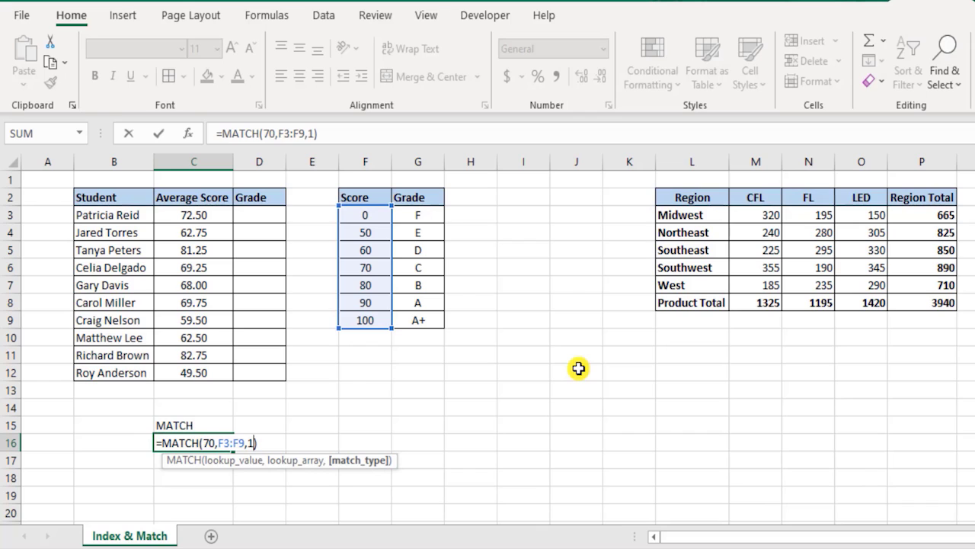
pyautogui.press('Left')
pyautogui.press('Left')
pyautogui.press('Left')
pyautogui.press('BackSpace')
pyautogui.write('2')
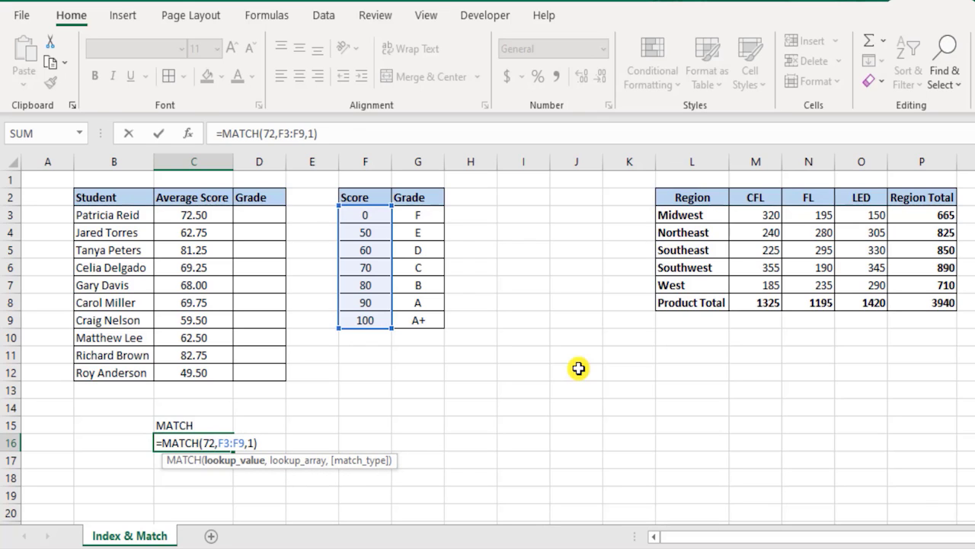
pyautogui.press('Return')
pyautogui.press('Up')
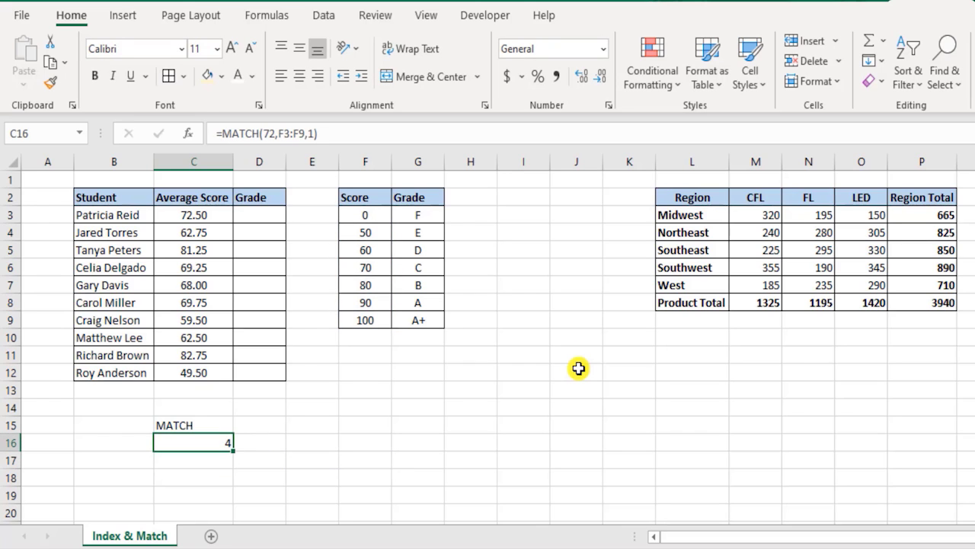
# - Change the lookup value to 82 so the approximate MATCH returns 5
pyautogui.moveTo(378, 215); pyautogui.dragTo(381, 272)
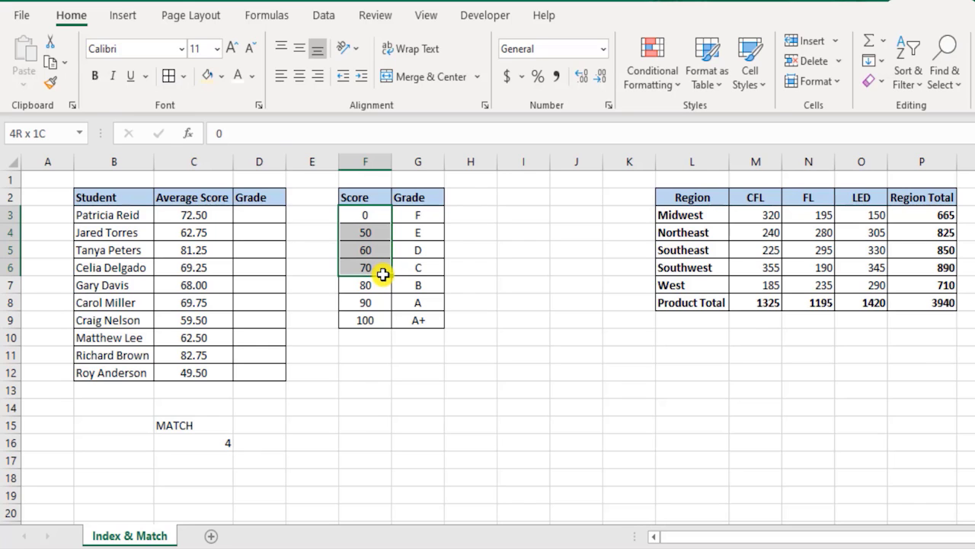
pyautogui.doubleClick(207, 445)
pyautogui.doubleClick(207, 441)
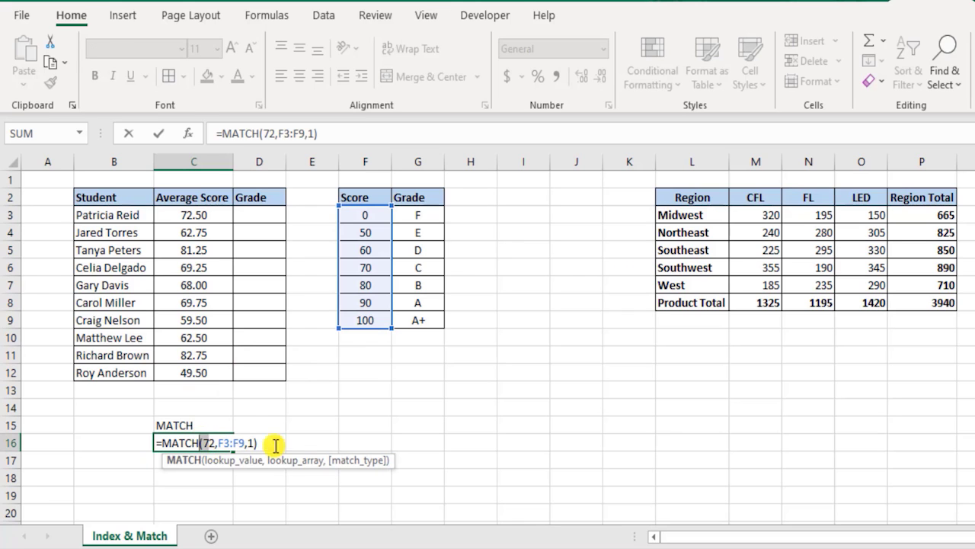
pyautogui.write('82')
pyautogui.press('Return')
pyautogui.press('Return')
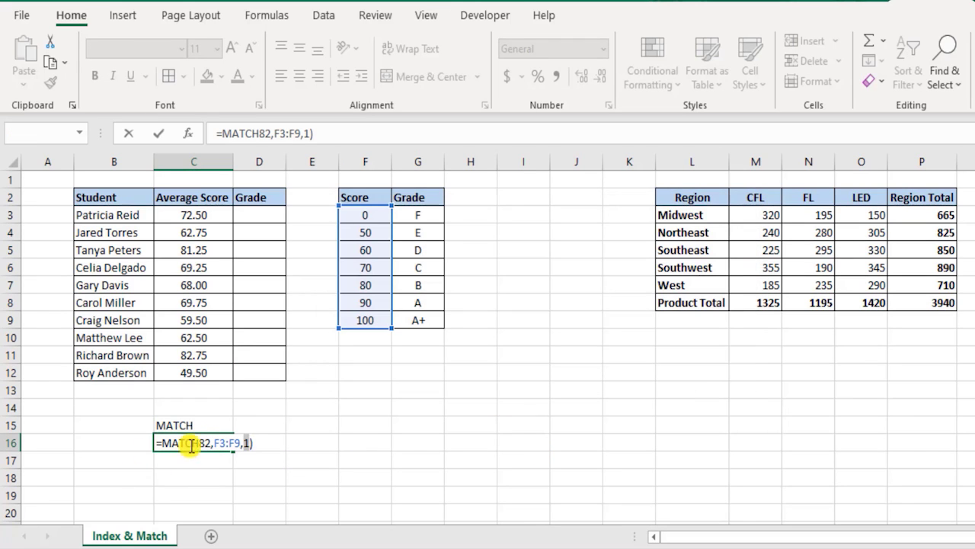
pyautogui.click(198, 442)
pyautogui.write('(')
pyautogui.press('Return')
pyautogui.moveTo(368, 218); pyautogui.dragTo(378, 273)
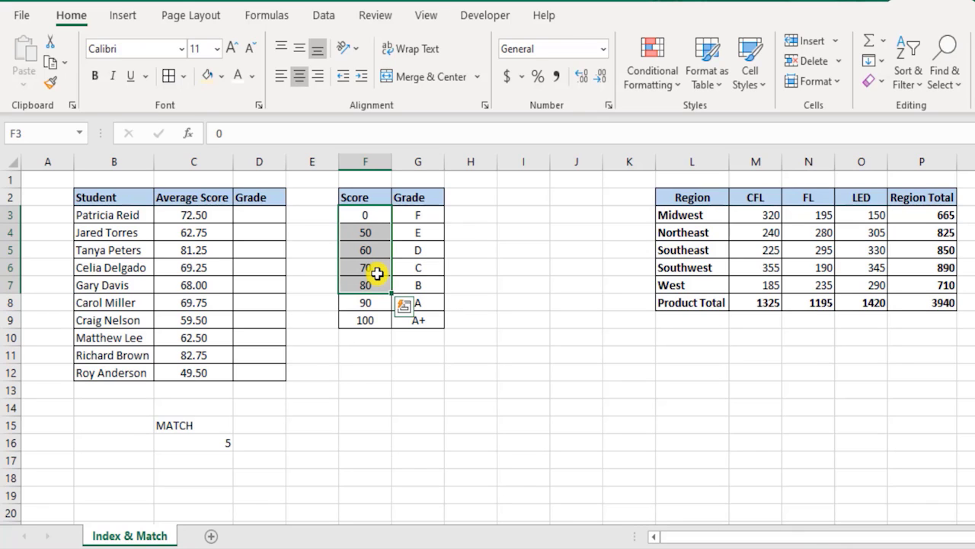
pyautogui.moveTo(363, 212); pyautogui.dragTo(366, 290)
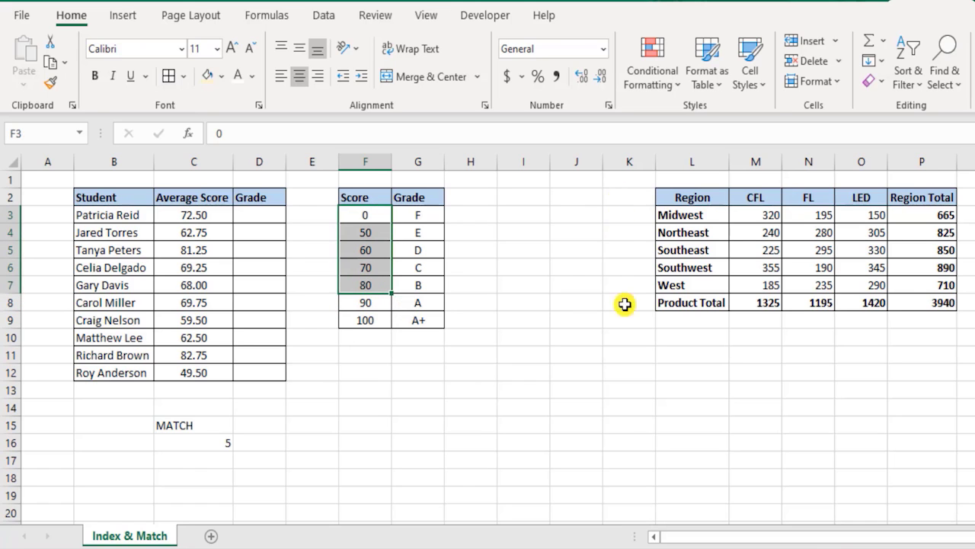
# - Make C16's MATCH use cell B16 as its lookup value instead of 82
pyautogui.click(208, 440)
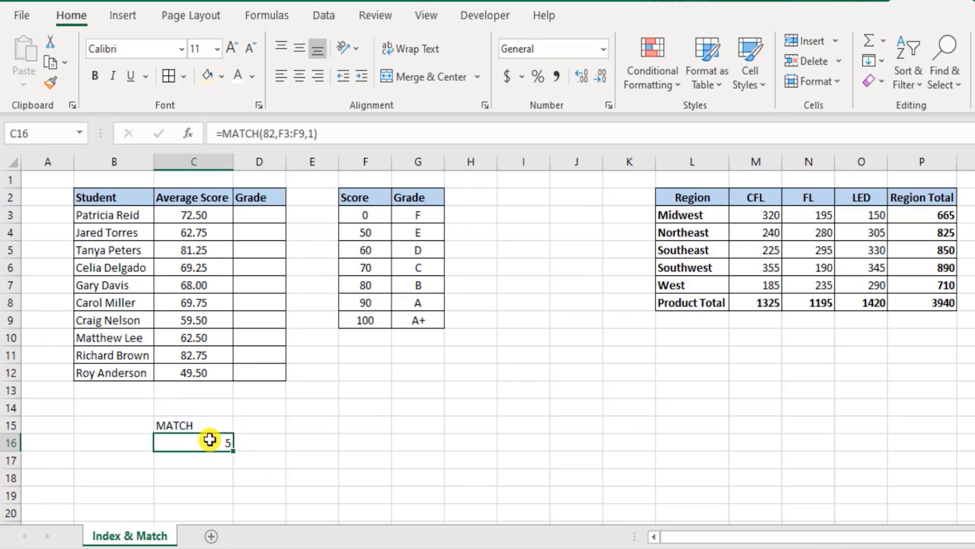
pyautogui.doubleClick(209, 441)
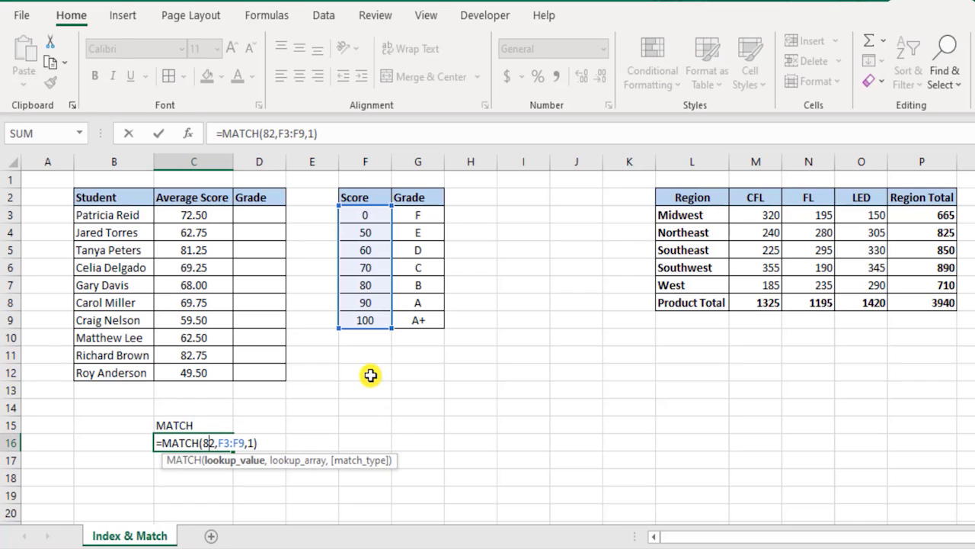
pyautogui.press('BackSpace')
pyautogui.press('BackSpace')
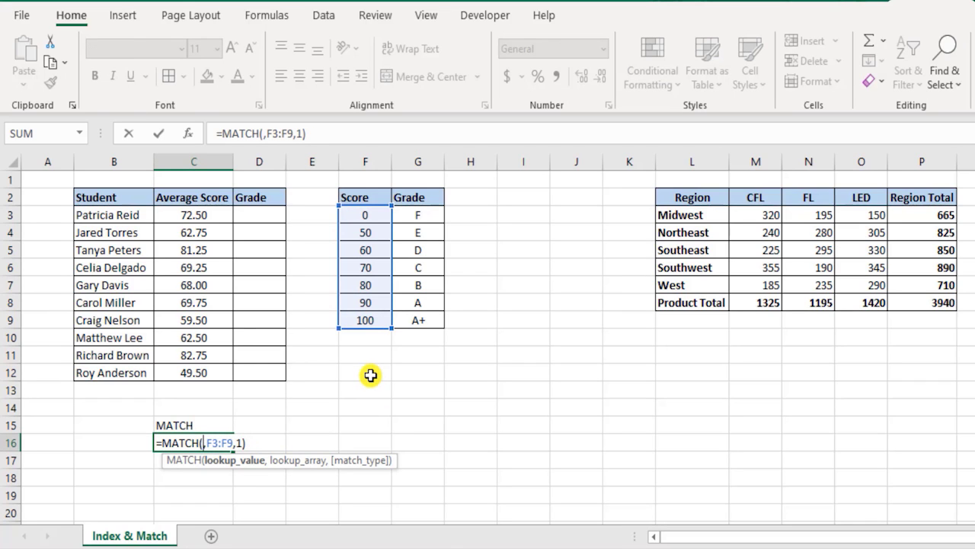
pyautogui.click(140, 443)
pyautogui.press('Return')
pyautogui.press('Up')
pyautogui.press('Up')
# - Move the MATCH label from C15 to B15 as 'MATCH()'
pyautogui.hotkey('ctrl', 'x')
pyautogui.press('Left')
pyautogui.hotkey('ctrl', 'v')
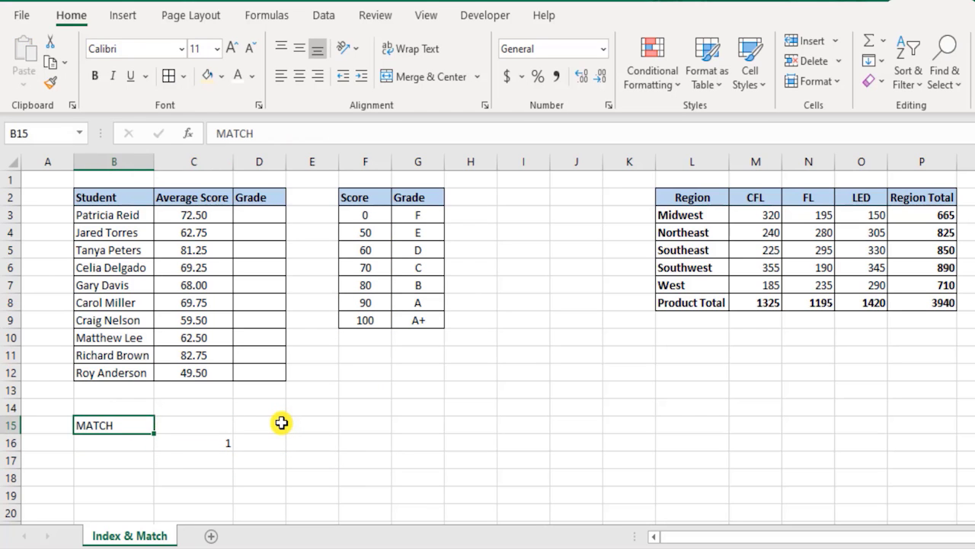
pyautogui.press('F1')
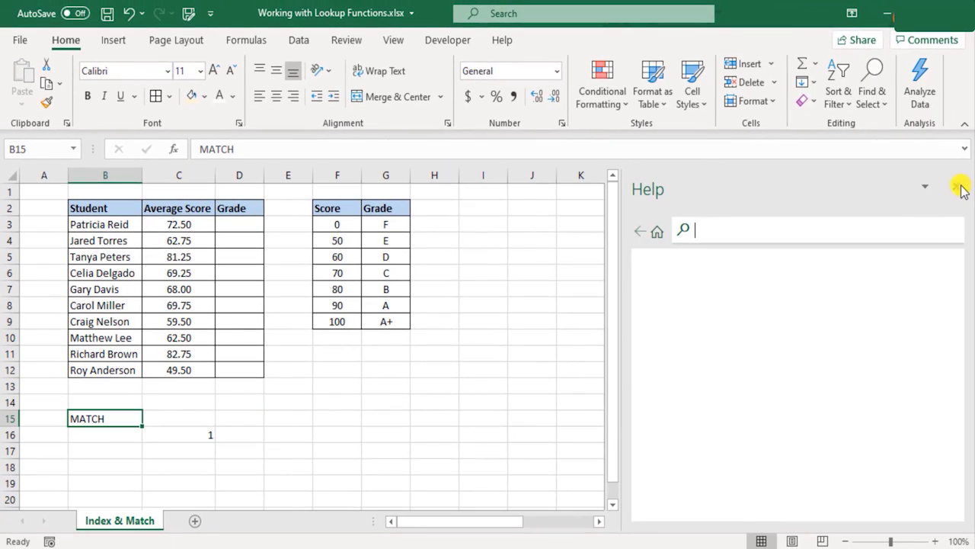
pyautogui.click(956, 187)
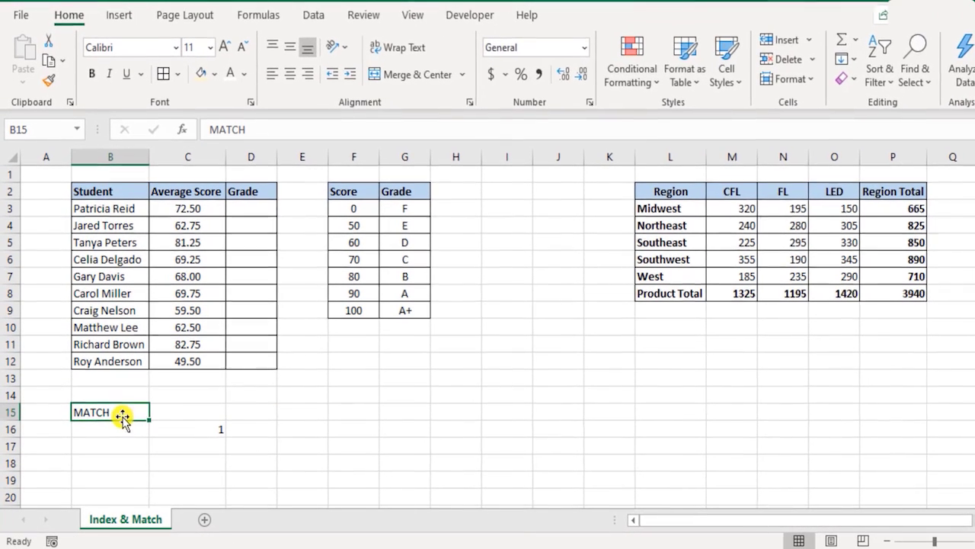
pyautogui.doubleClick(119, 422)
pyautogui.press('Return')
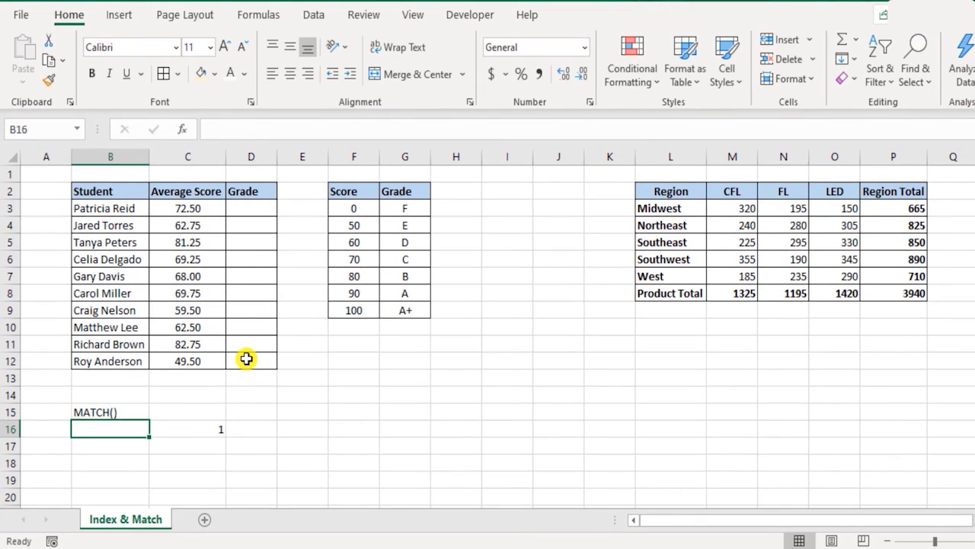
# - Enter 82 as the lookup score in B16
pyautogui.write('82')
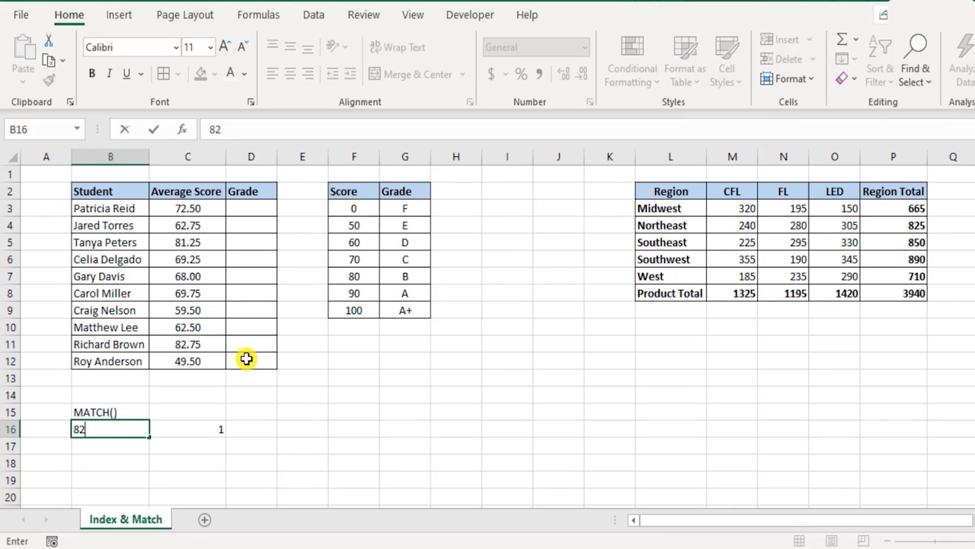
pyautogui.press('Return')
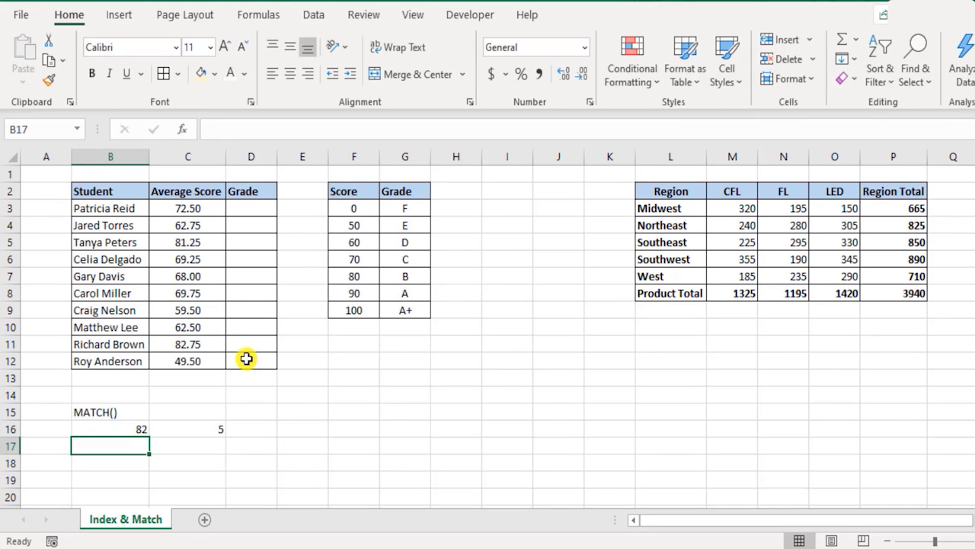
pyautogui.press('Right')
pyautogui.press('Up')
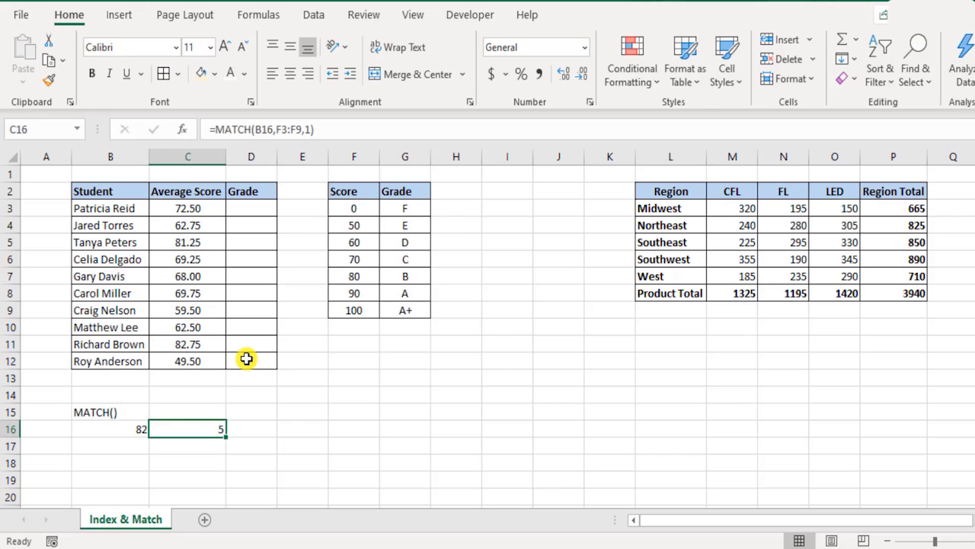
pyautogui.press('Up')
# - Label C15 'position number'
pyautogui.write('p')
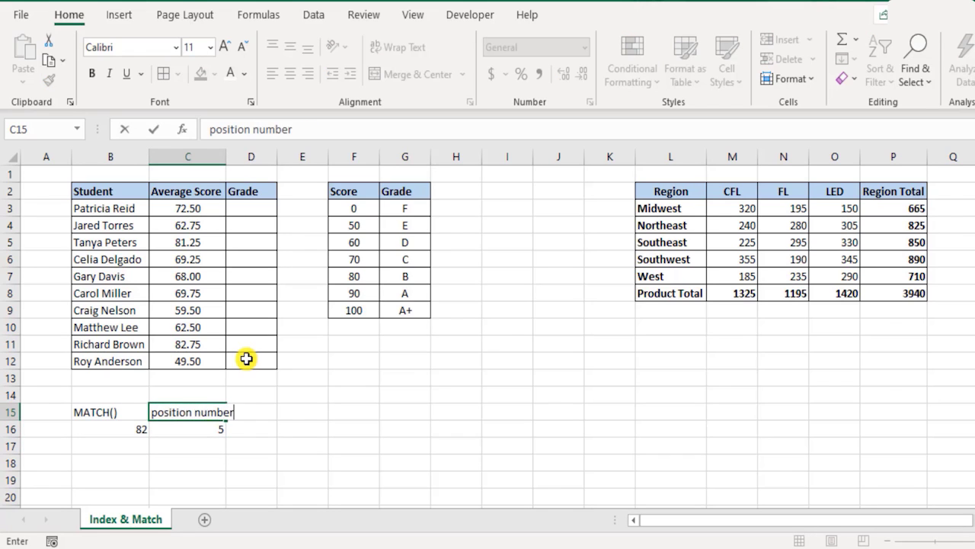
pyautogui.press('Return')
pyautogui.press('Up')
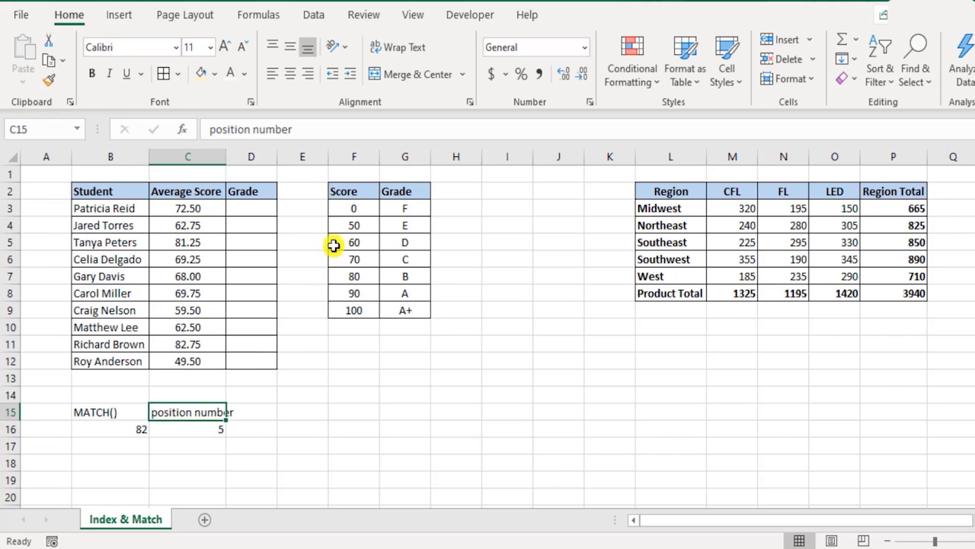
# - Test C16's MATCH with range F2:F9, then restore F3:F9 so it returns 5
pyautogui.doubleClick(198, 428)
pyautogui.moveTo(381, 200); pyautogui.dragTo(380, 191)
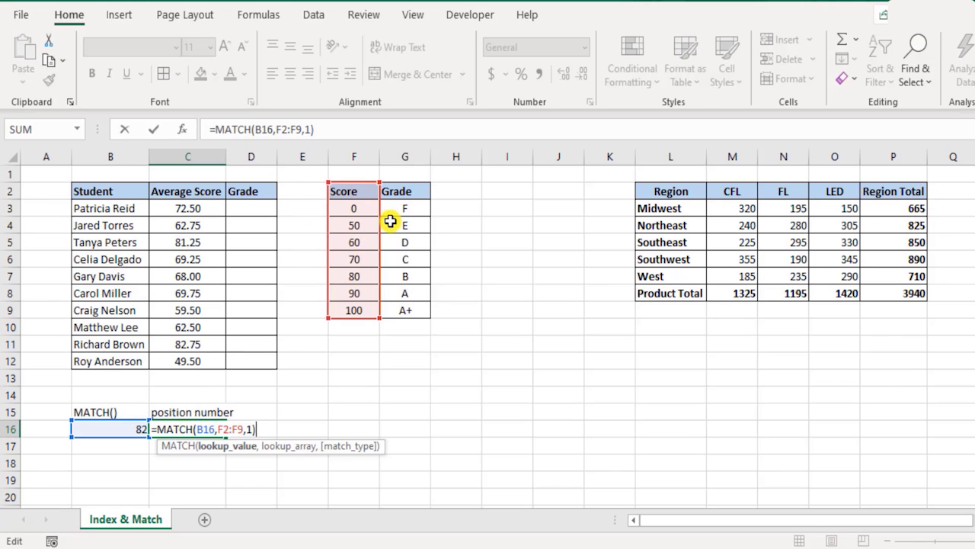
pyautogui.press('Return')
pyautogui.doubleClick(190, 428)
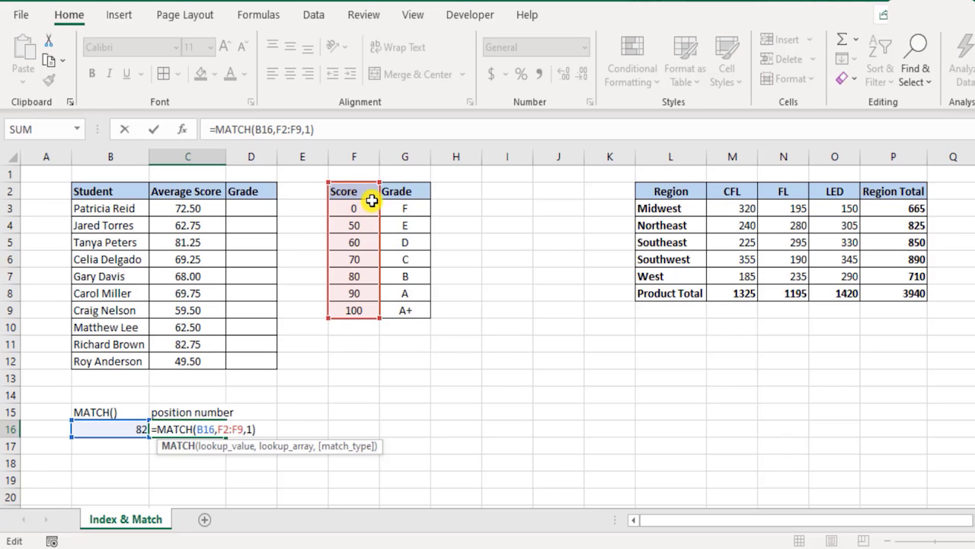
pyautogui.moveTo(379, 183); pyautogui.dragTo(378, 184)
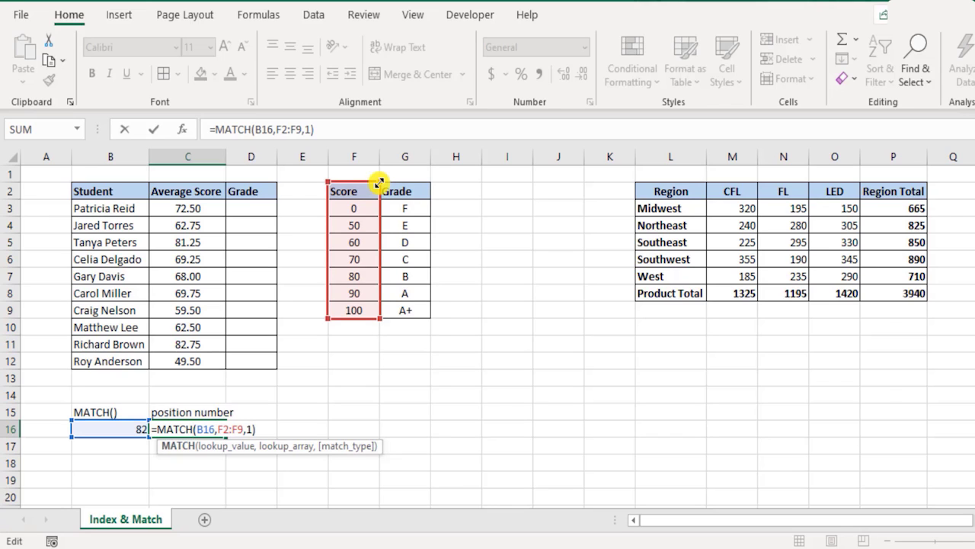
pyautogui.moveTo(378, 184); pyautogui.dragTo(379, 201)
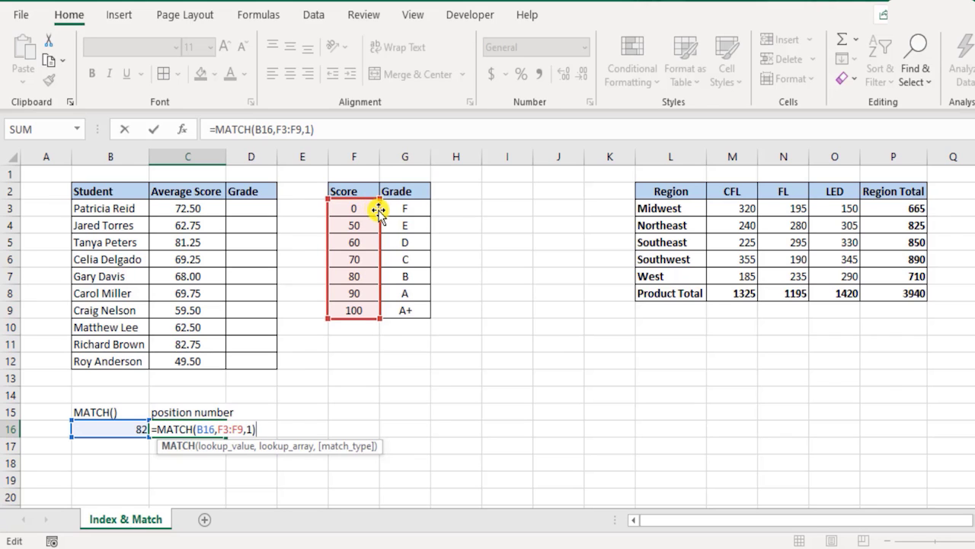
pyautogui.press('Return')
# - Type FL in B17 as the header to look up
pyautogui.click(120, 448)
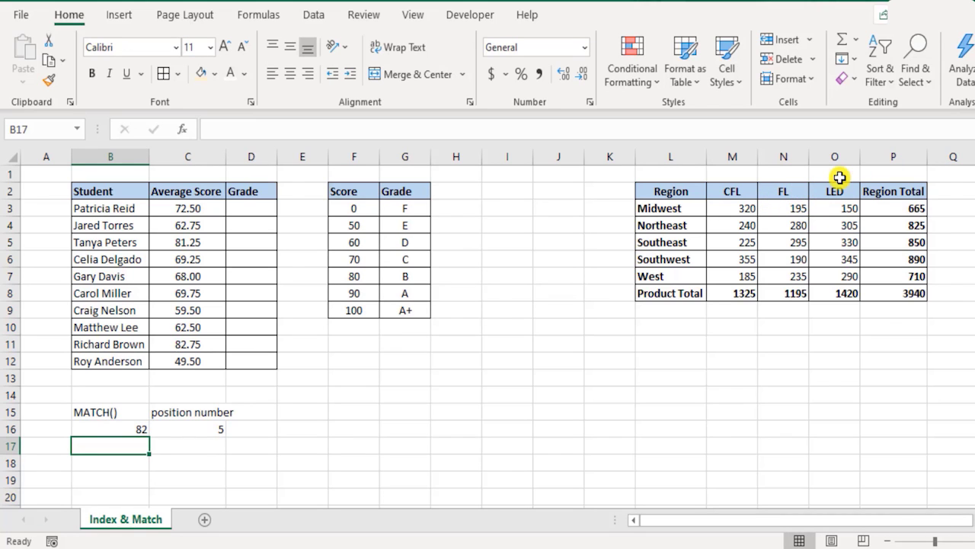
pyautogui.write('FL')
pyautogui.press('Tab')
pyautogui.write('=mat')
pyautogui.press('Escape')
# - Enter =MATCH(B17,L2:P2,0) in C17, finding FL's exact position 3 in the headers
pyautogui.write('=matc')
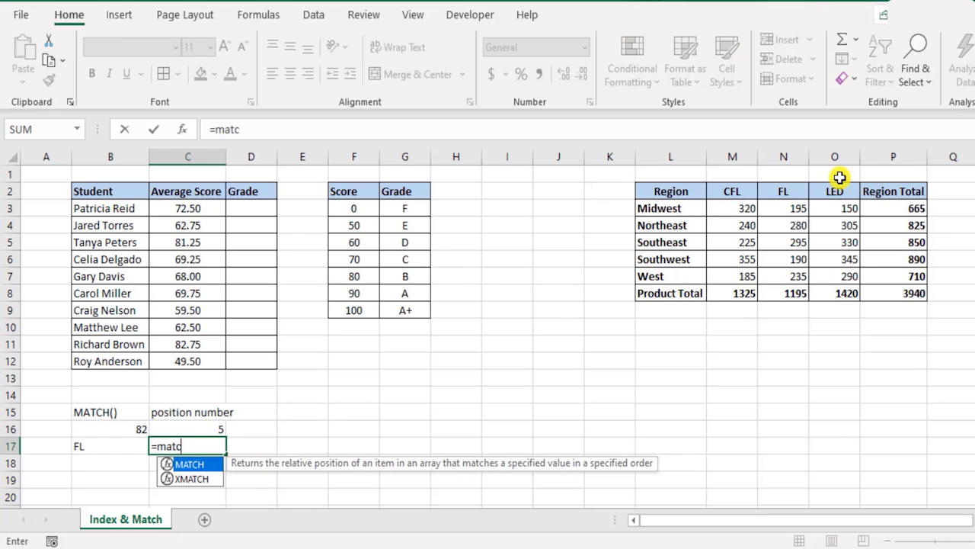
pyautogui.press('Tab')
pyautogui.click(104, 447)
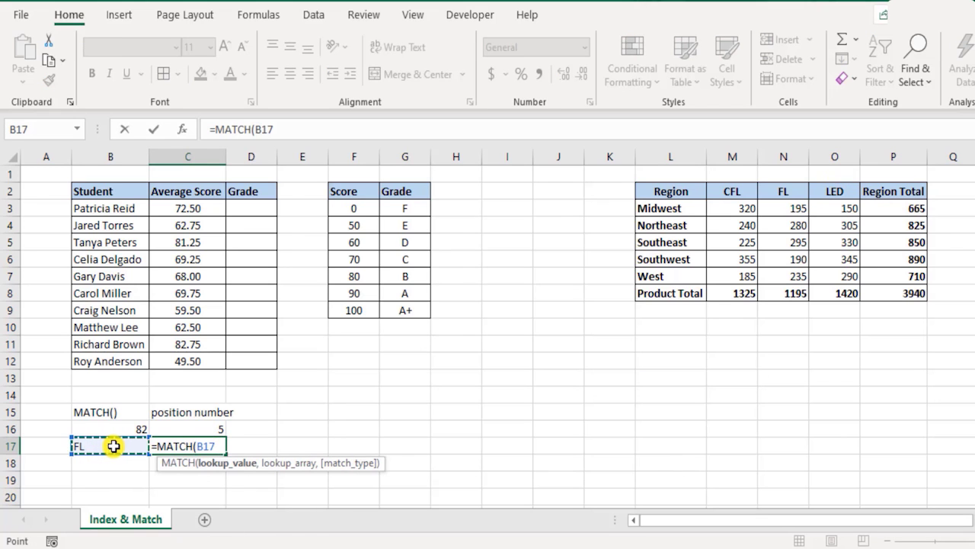
pyautogui.write(',')
pyautogui.moveTo(678, 198); pyautogui.dragTo(888, 197)
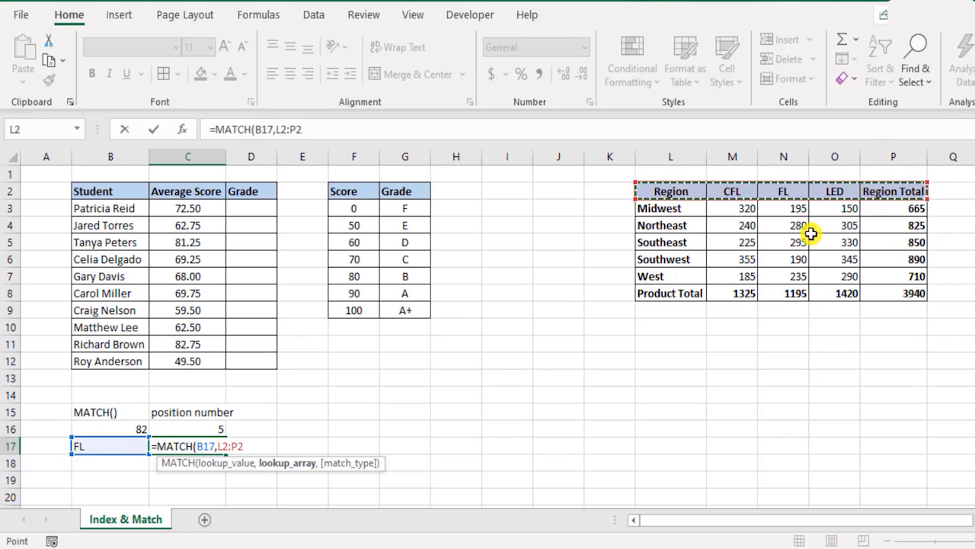
pyautogui.write(',')
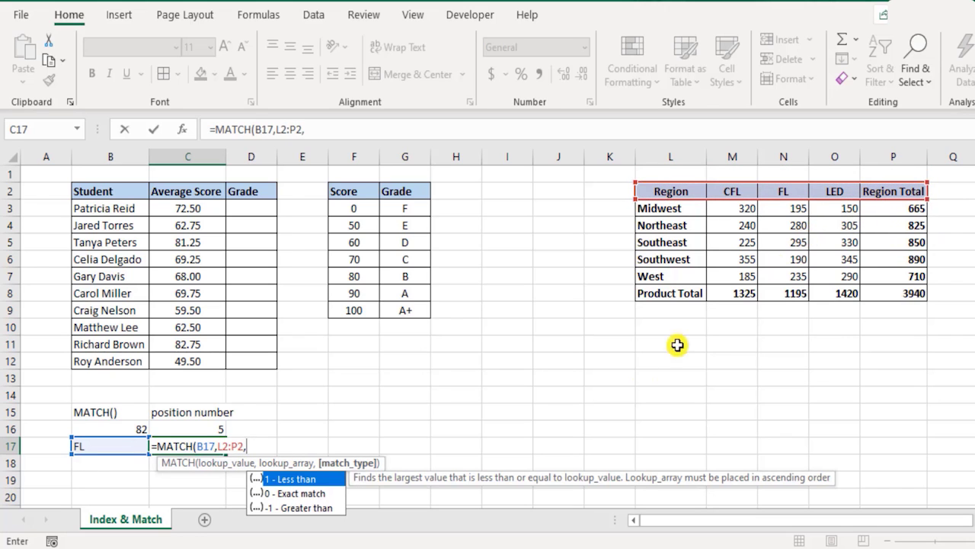
pyautogui.click(327, 496)
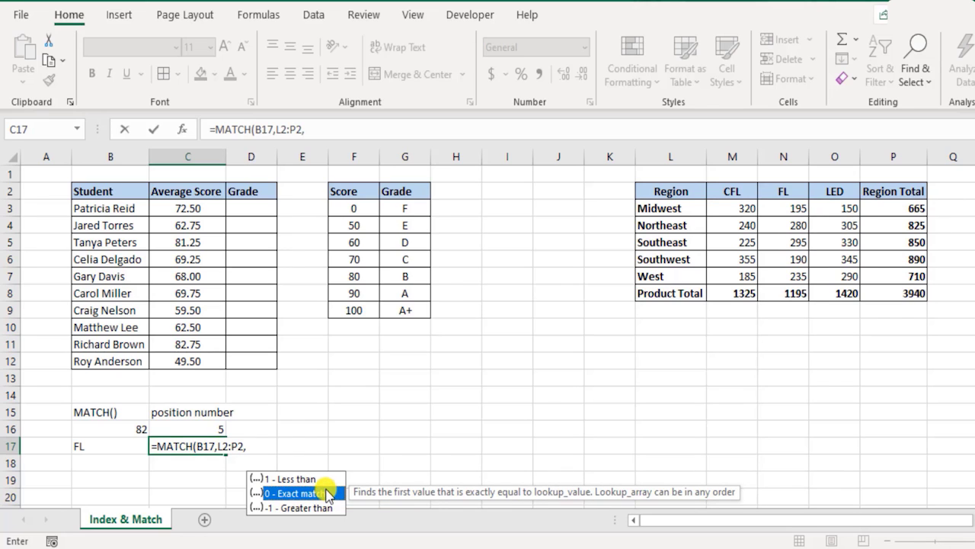
pyautogui.doubleClick(327, 494)
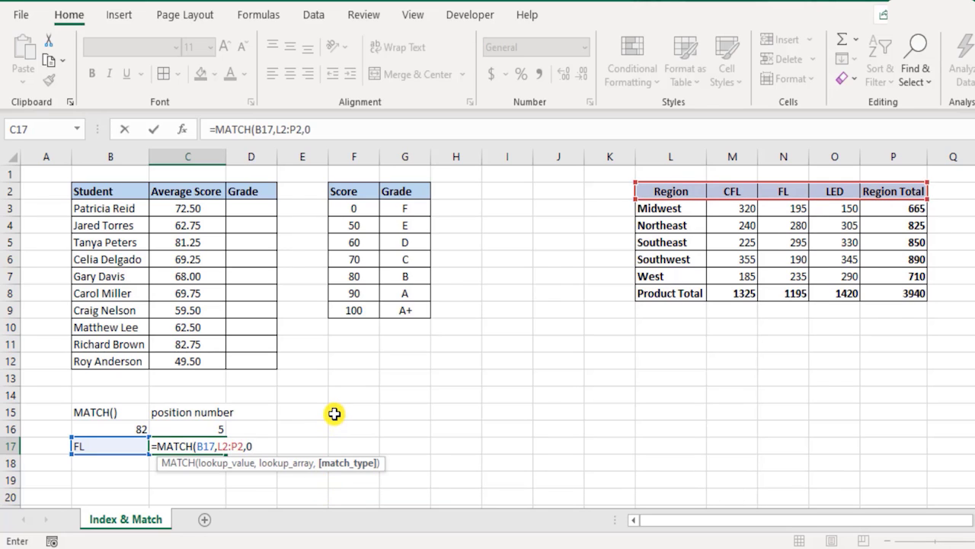
pyautogui.write(')')
pyautogui.press('Return')
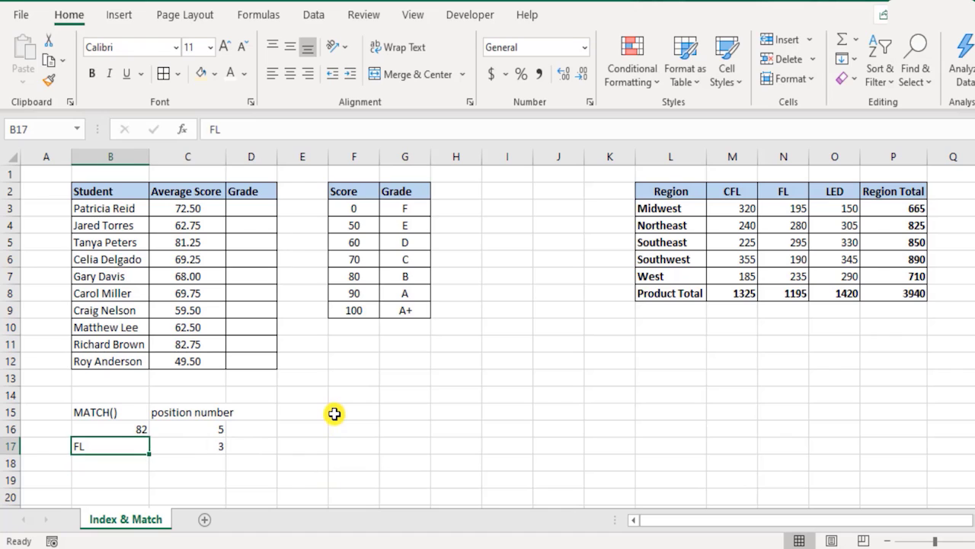
# - Test the lookup by changing B17 to CFL and then Region Total
pyautogui.click(681, 191)
pyautogui.moveTo(680, 191); pyautogui.dragTo(908, 189)
pyautogui.click(79, 447)
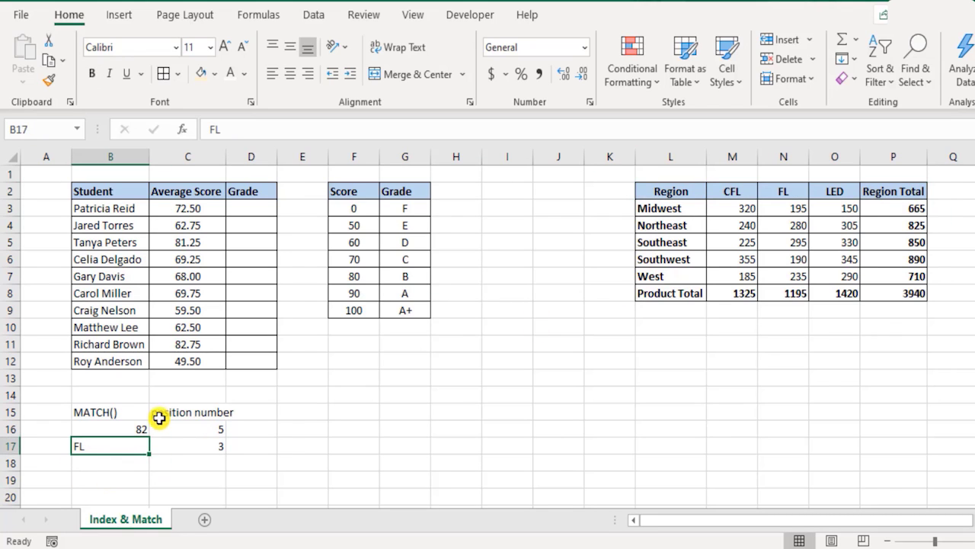
pyautogui.write('C')
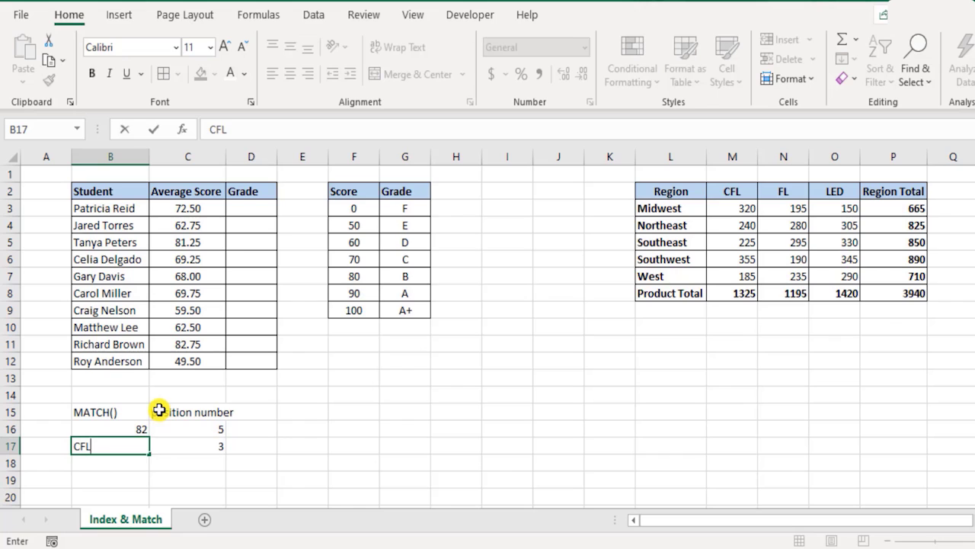
pyautogui.write('FL')
pyautogui.press('Return')
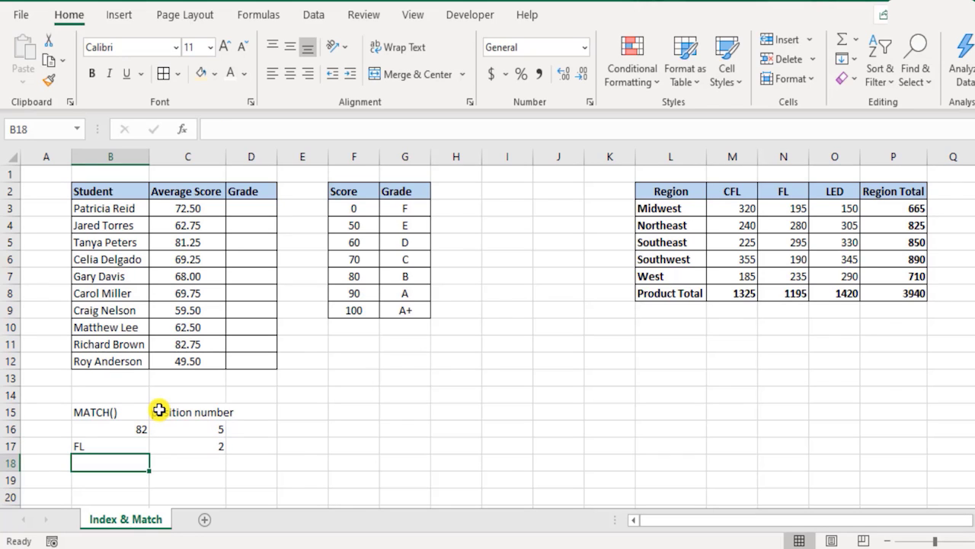
pyautogui.press('Up')
pyautogui.write('R')
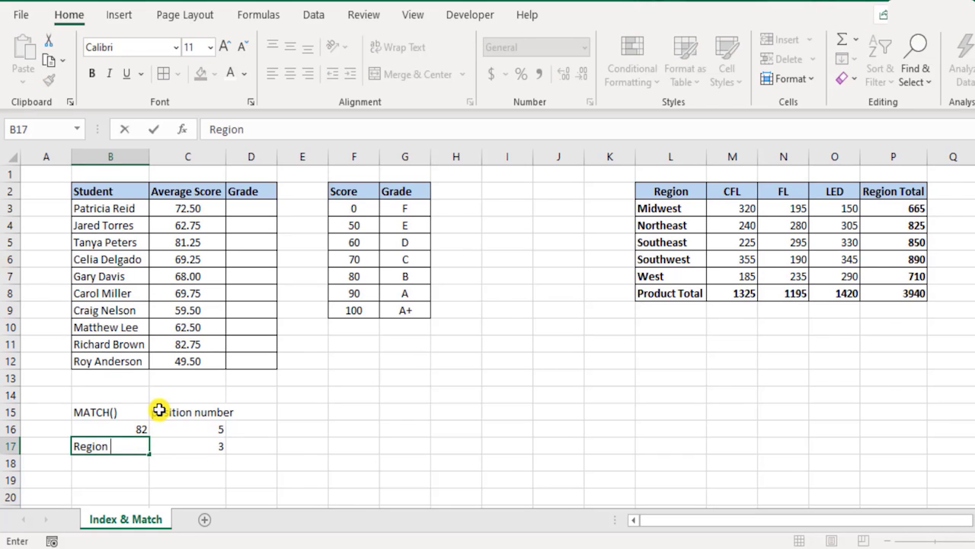
pyautogui.press('Return')
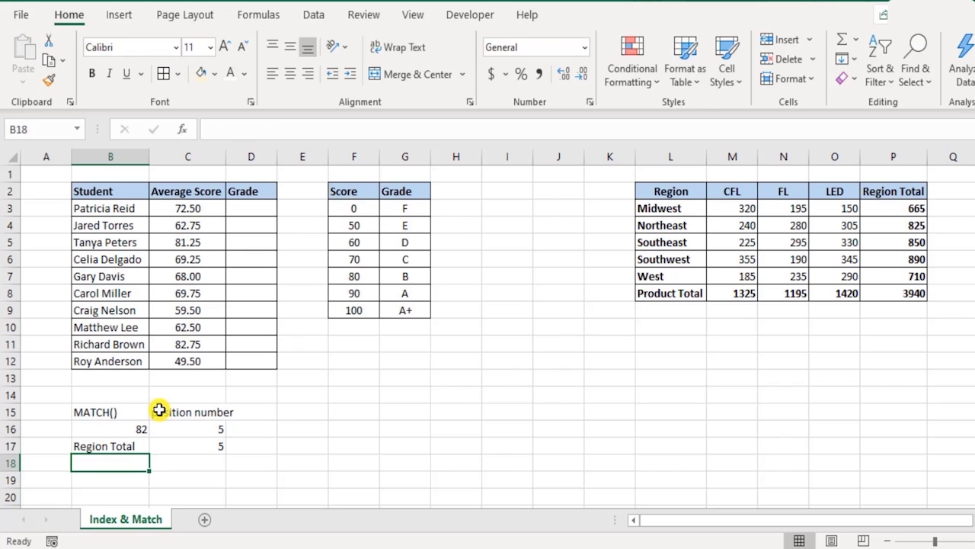
# - Try Region in B17, then restore FL as the lookup value
pyautogui.press('Up')
pyautogui.press('F2')
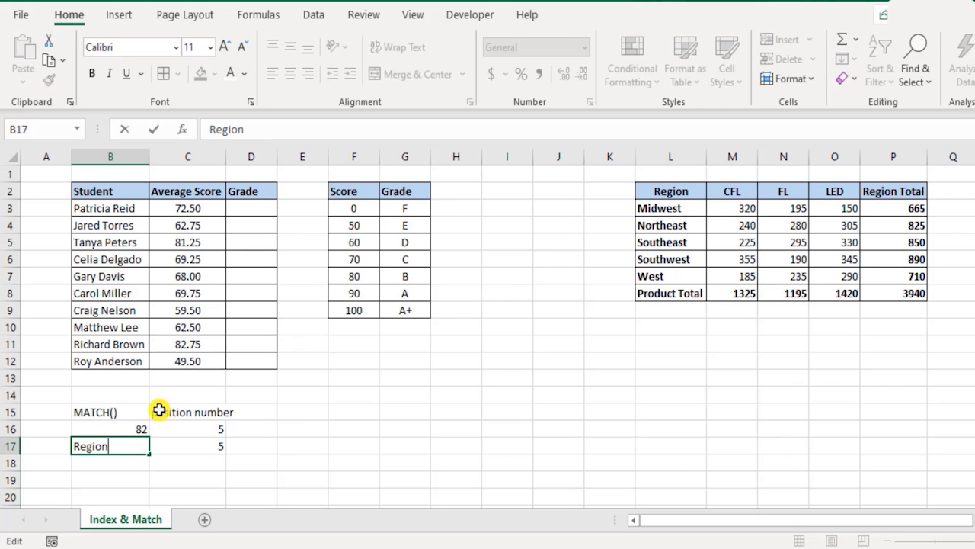
pyautogui.write('n')
pyautogui.hotkey('ctrl', 'Return')
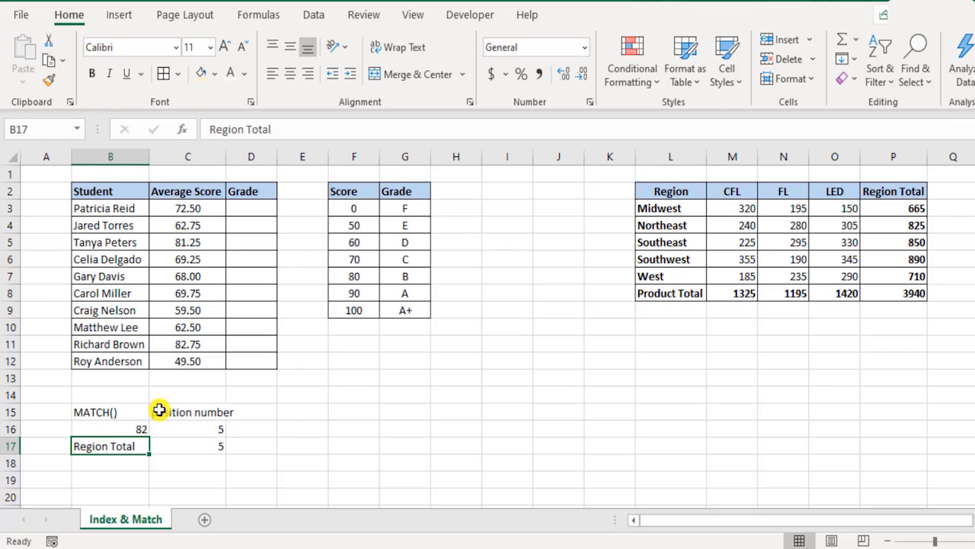
pyautogui.write('FL')
pyautogui.hotkey('ctrl', 'Return')
pyautogui.press('Right')
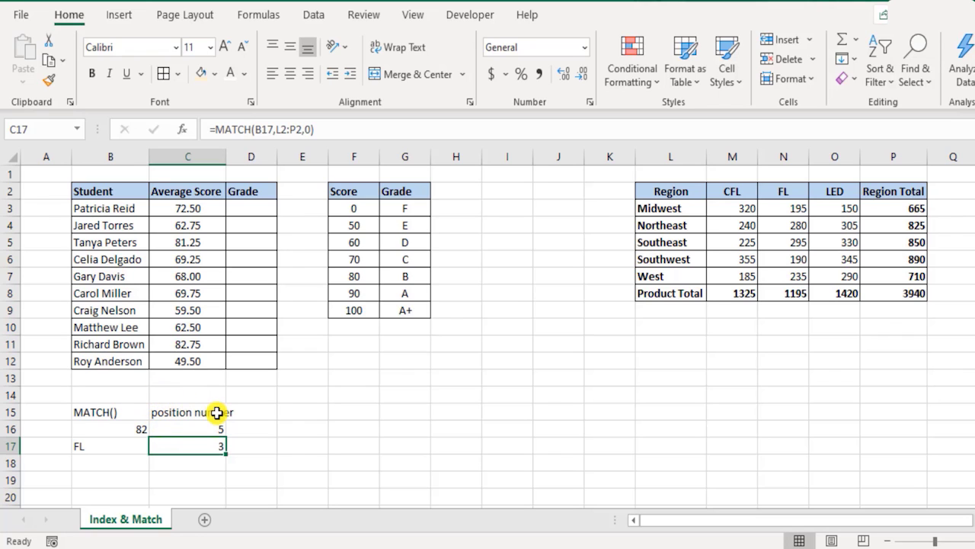
# - Type the heading 'Index Number' in D15
pyautogui.moveTo(261, 207); pyautogui.dragTo(259, 354)
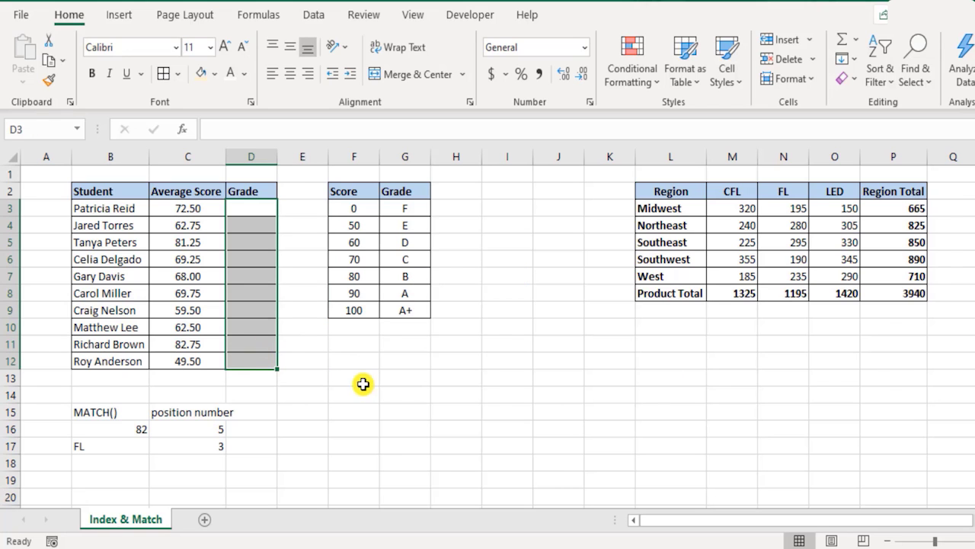
pyautogui.scroll(-2, 320, 384)
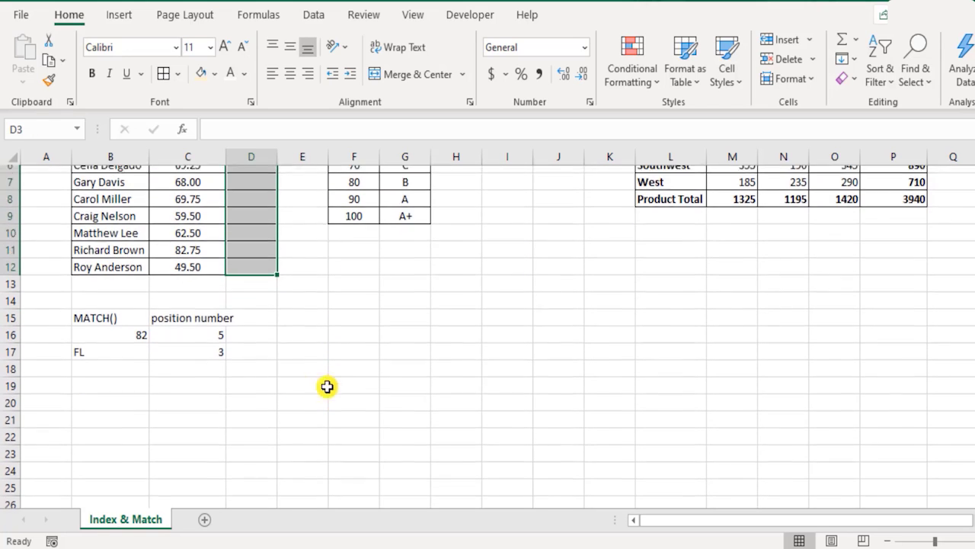
pyautogui.click(110, 310)
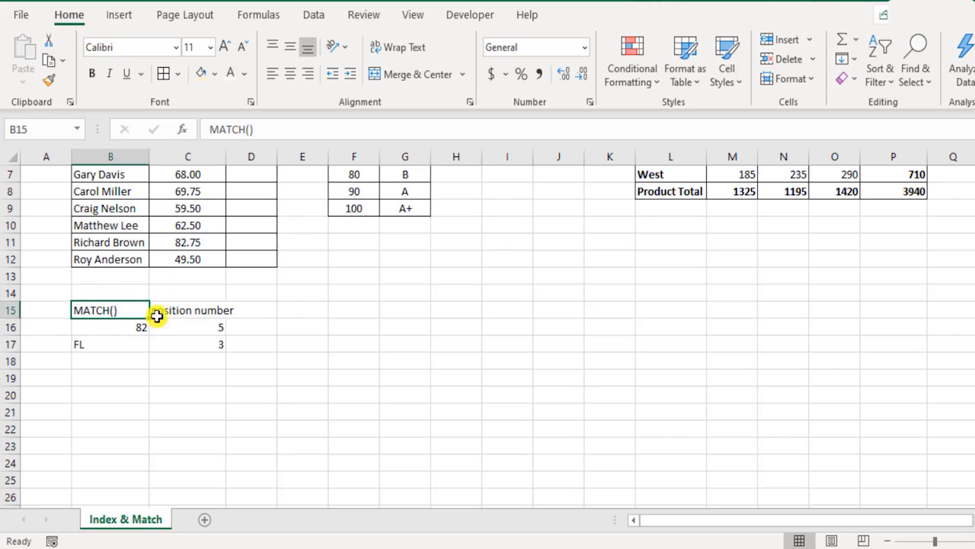
pyautogui.moveTo(169, 315); pyautogui.dragTo(181, 311)
pyautogui.click(196, 308)
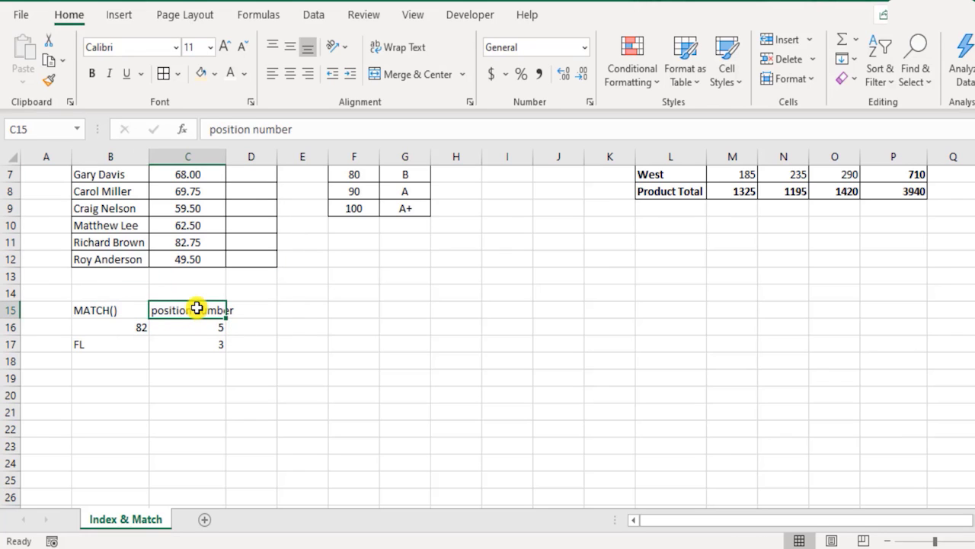
pyautogui.click(250, 308)
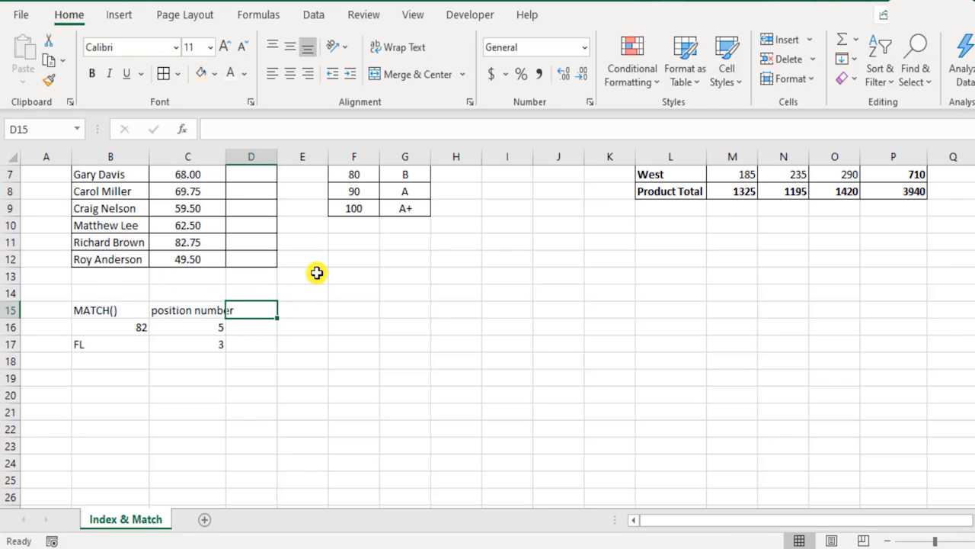
pyautogui.write('Inde')
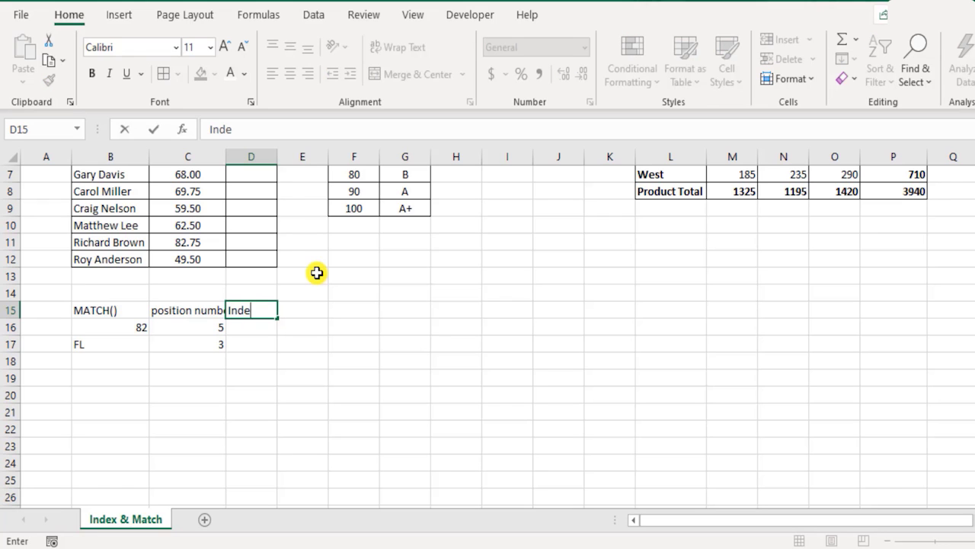
pyautogui.write('x Number')
pyautogui.press('Return')
# - Move the Index Number heading from D15 to E15
pyautogui.press('Up')
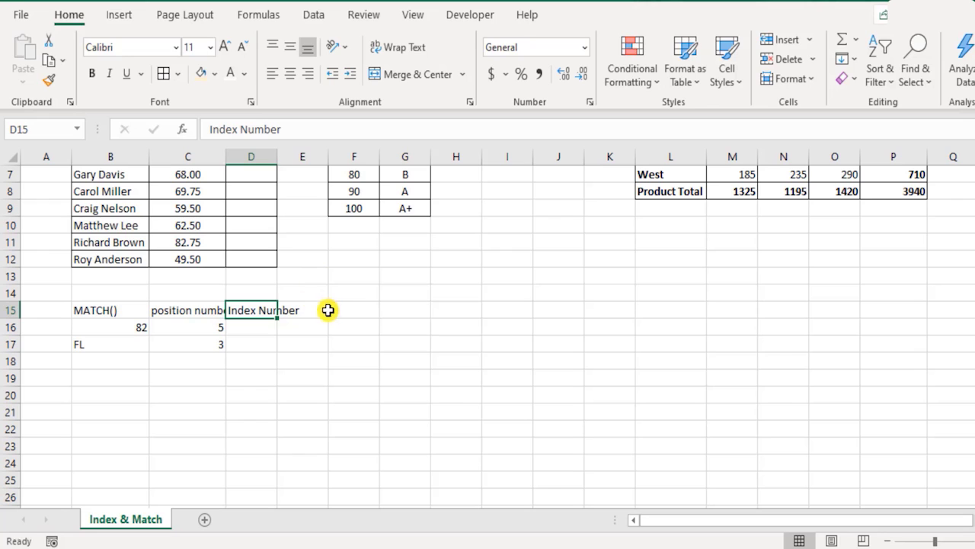
pyautogui.hotkey('ctrl', 'c')
pyautogui.click(292, 313)
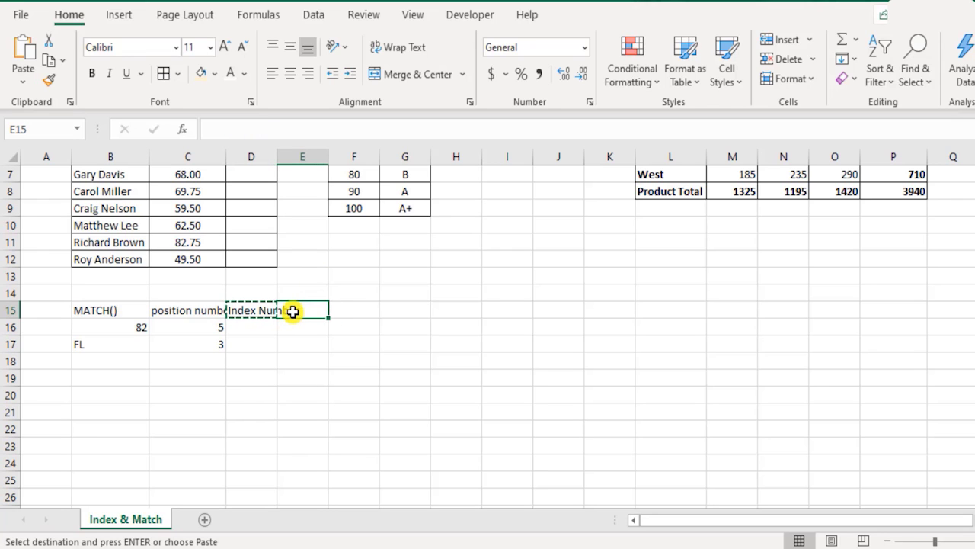
pyautogui.hotkey('ctrl', 'v')
# - Review the MATCH() and Index Number headings and C16's MATCH formula
pyautogui.click(192, 311)
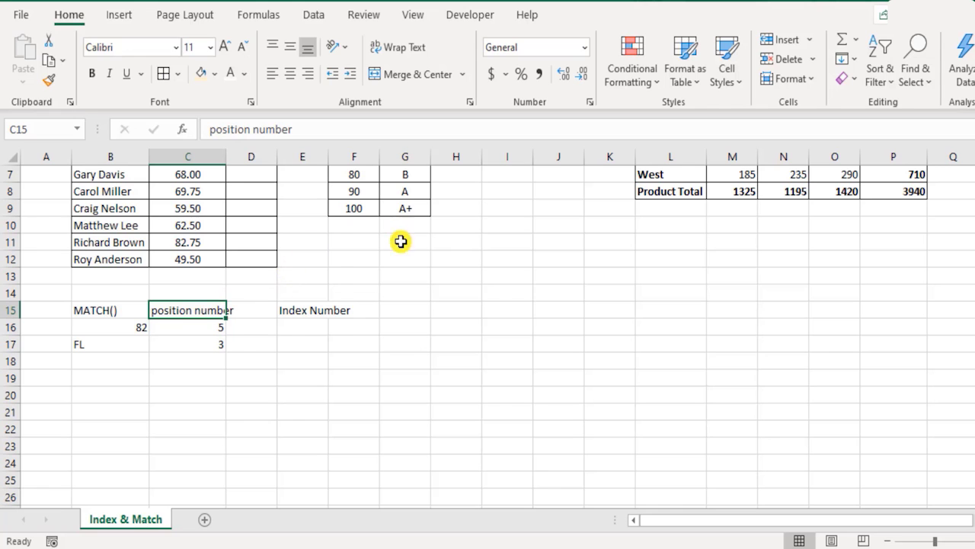
pyautogui.scroll(2, 377, 244)
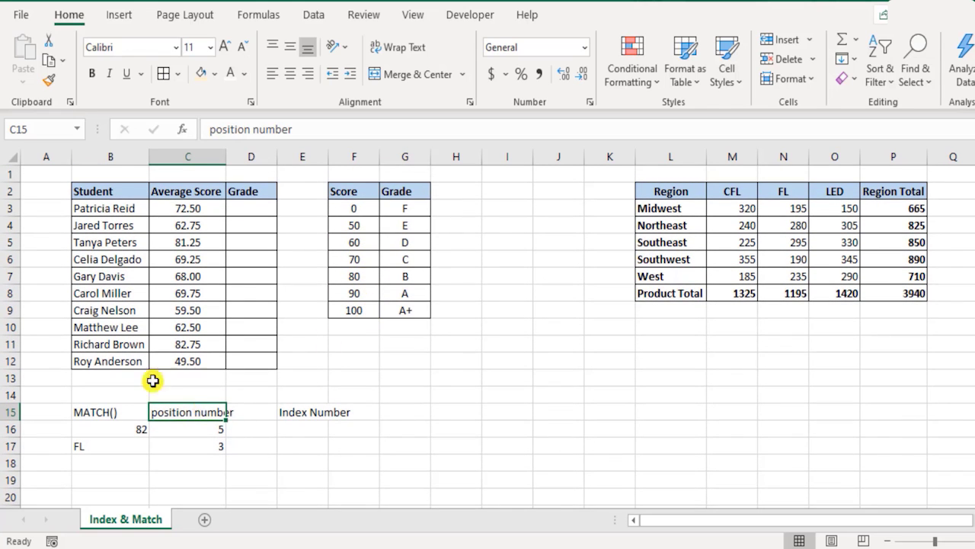
pyautogui.click(312, 411)
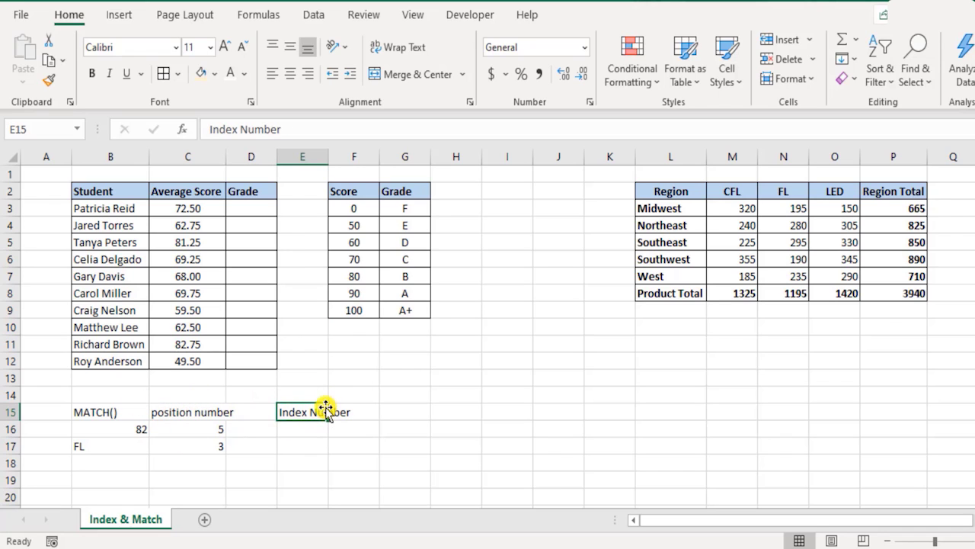
pyautogui.click(126, 413)
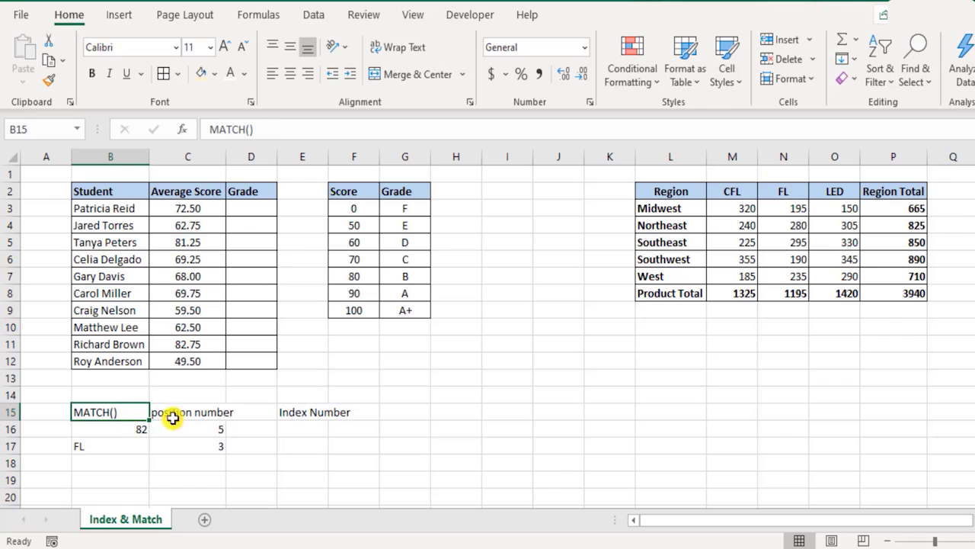
pyautogui.click(203, 428)
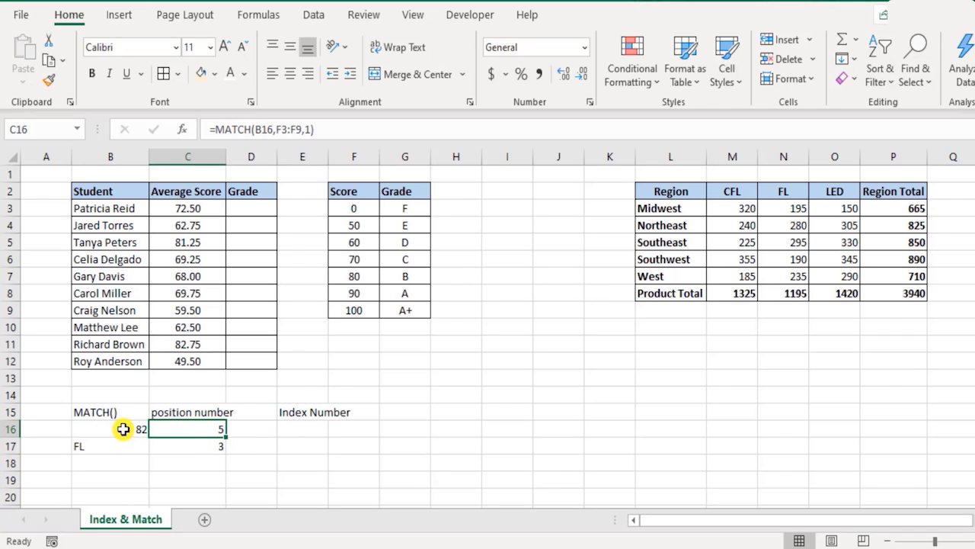
pyautogui.scroll(-1, 267, 442)
# - Label cell I15 'INDEX()'
pyautogui.click(525, 361)
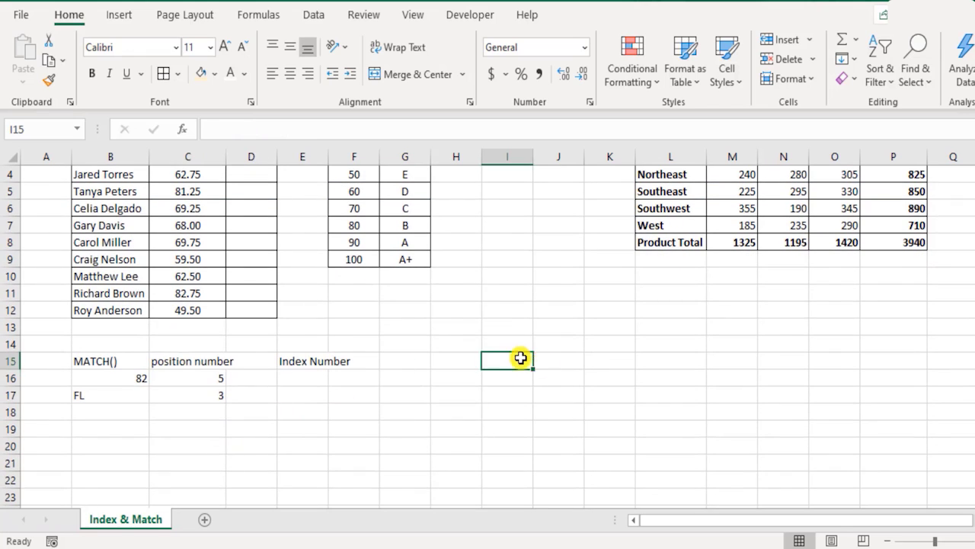
pyautogui.scroll(1, 622, 363)
pyautogui.write('INDEX(')
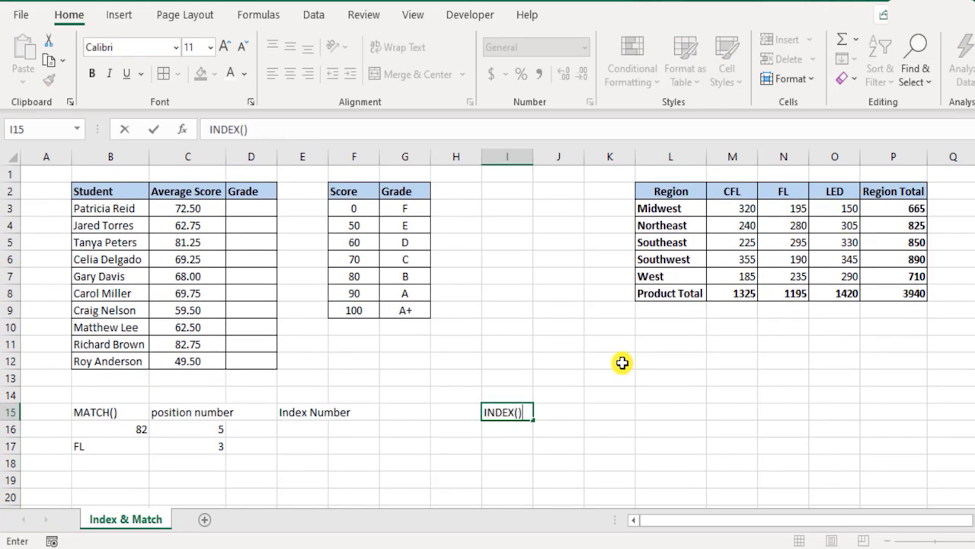
pyautogui.press('Return')
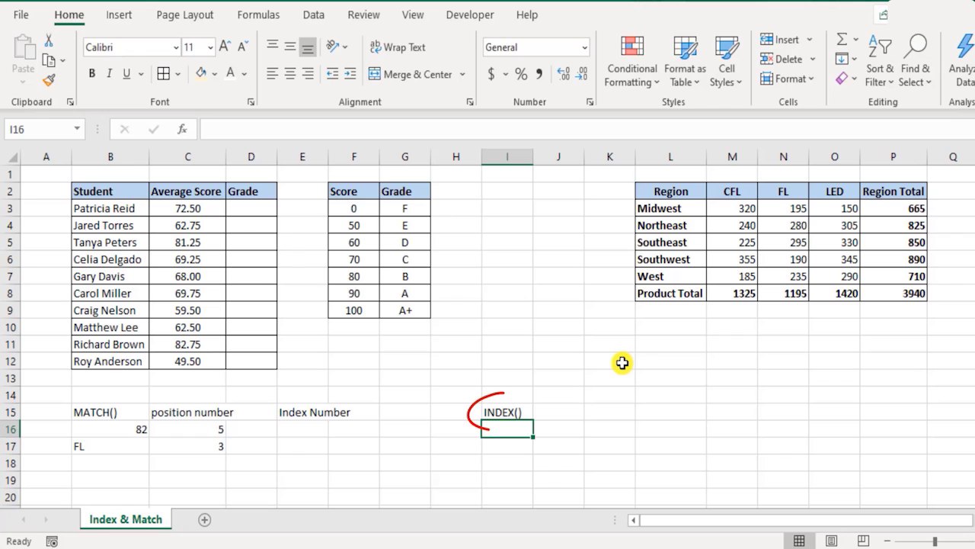
# - Enter =INDEX(L2:P8,4,5) in I16, returning 850 from the region table
pyautogui.write('=')
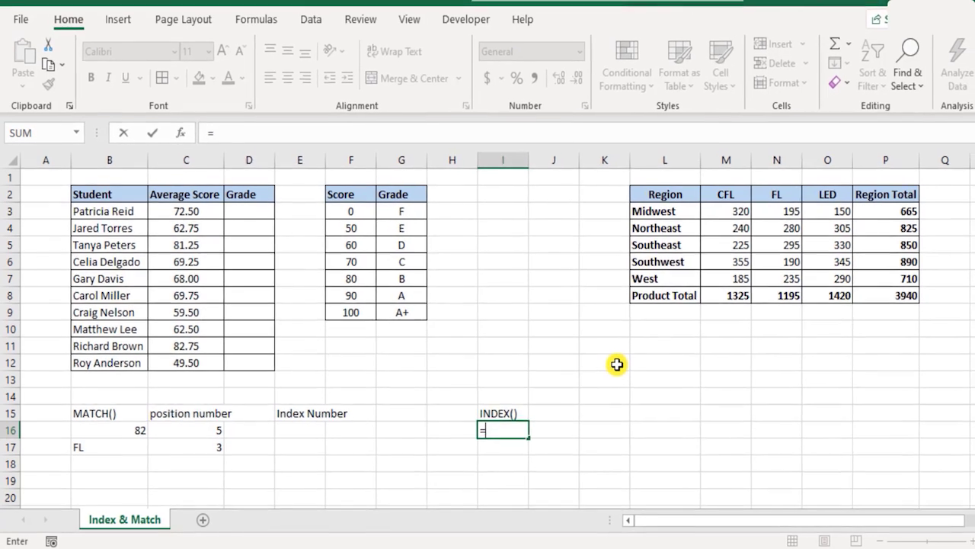
pyautogui.write('inde')
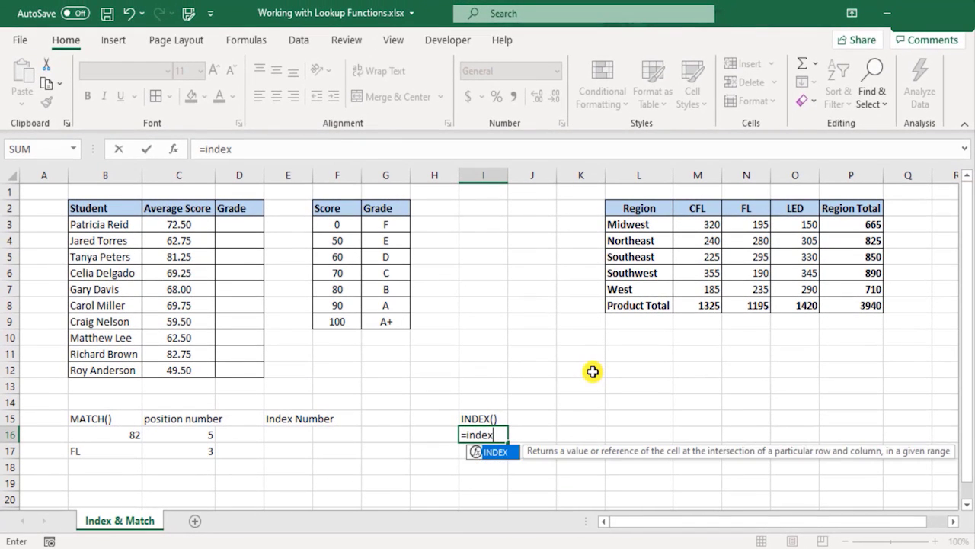
pyautogui.write('x')
pyautogui.press('Tab')
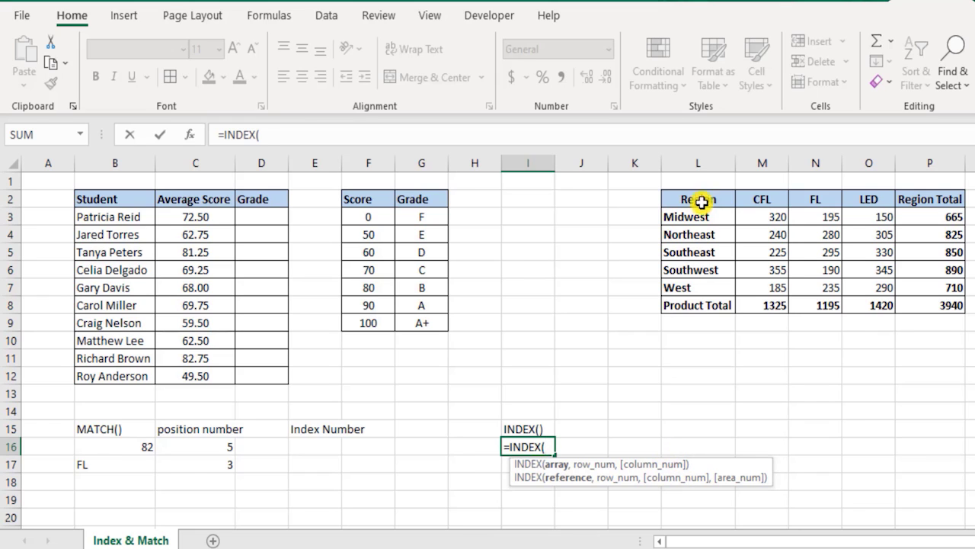
pyautogui.moveTo(701, 199); pyautogui.dragTo(706, 305)
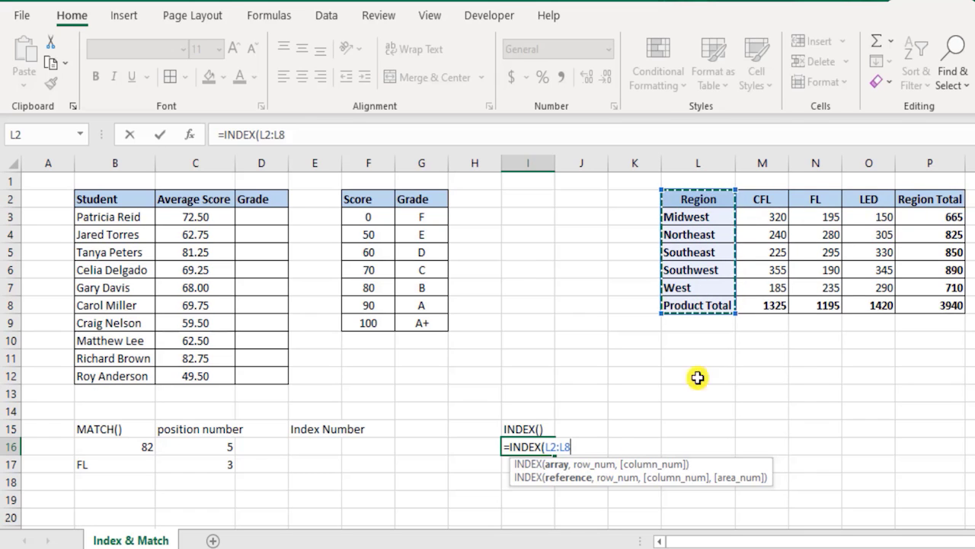
pyautogui.moveTo(784, 227); pyautogui.dragTo(921, 305)
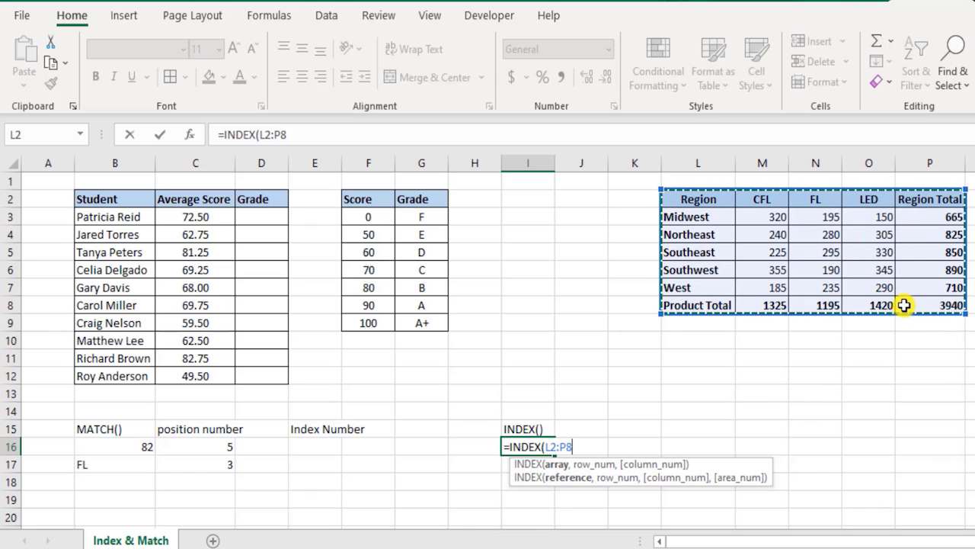
pyautogui.write(',')
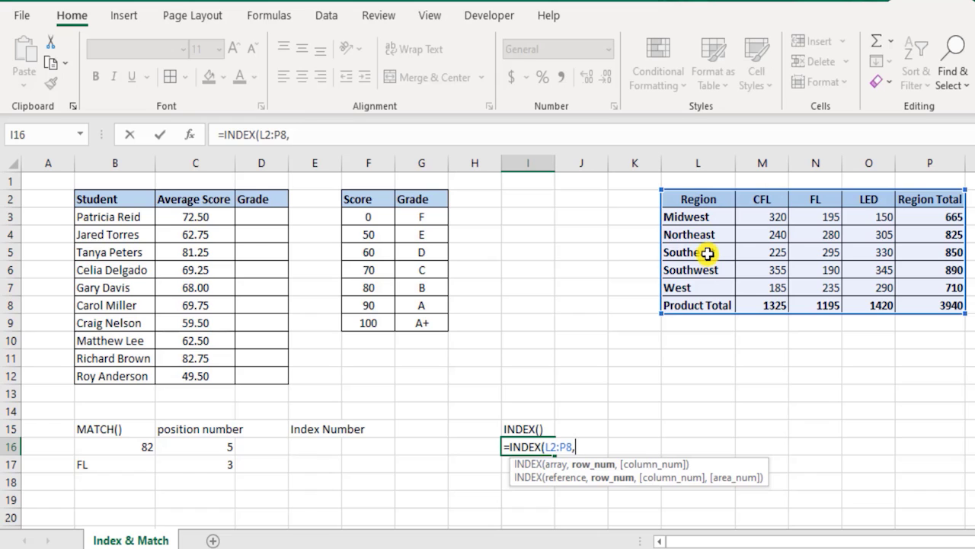
pyautogui.write(',5')
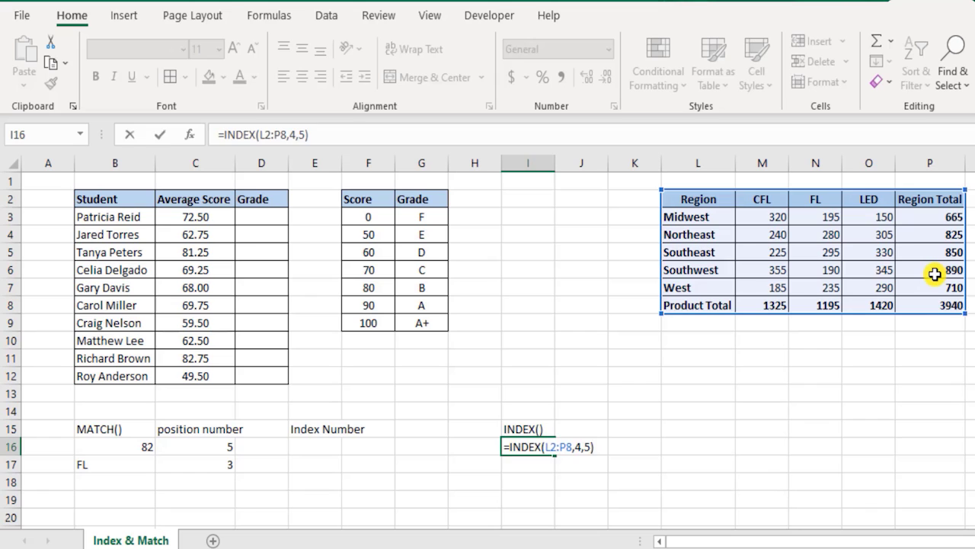
pyautogui.press('Return')
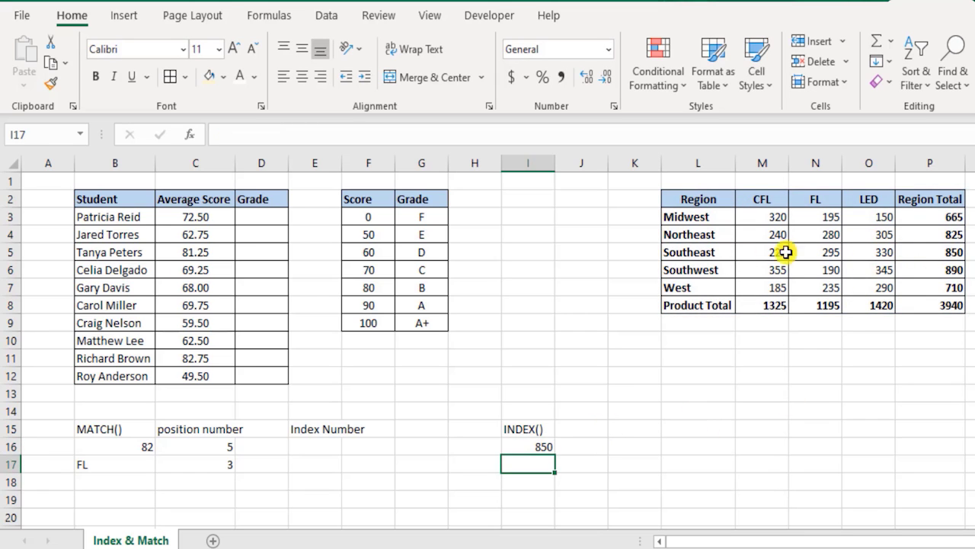
# - Change I16 to =INDEX(L2:P8,H16,H17), taking row and column from H16 and H17
pyautogui.click(950, 256)
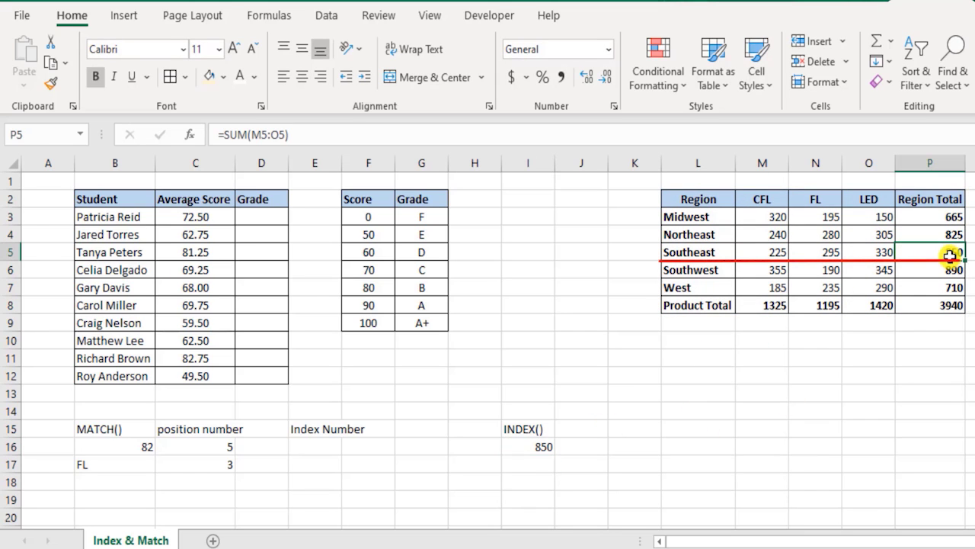
pyautogui.click(538, 448)
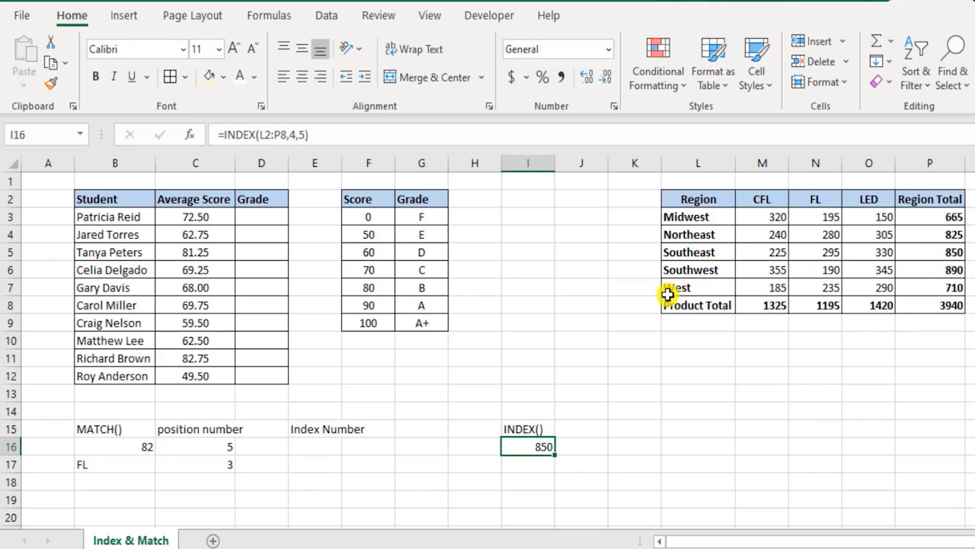
pyautogui.doubleClick(560, 448)
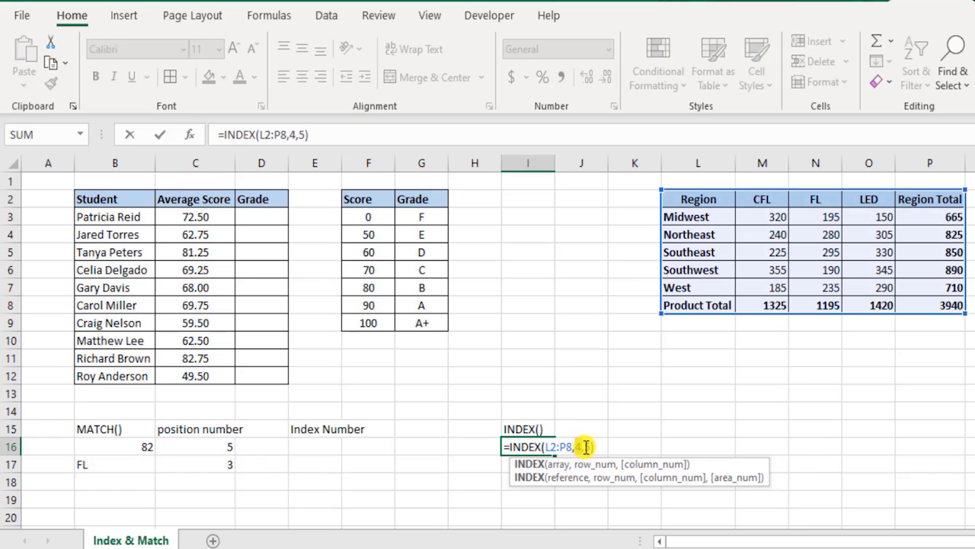
pyautogui.doubleClick(579, 447)
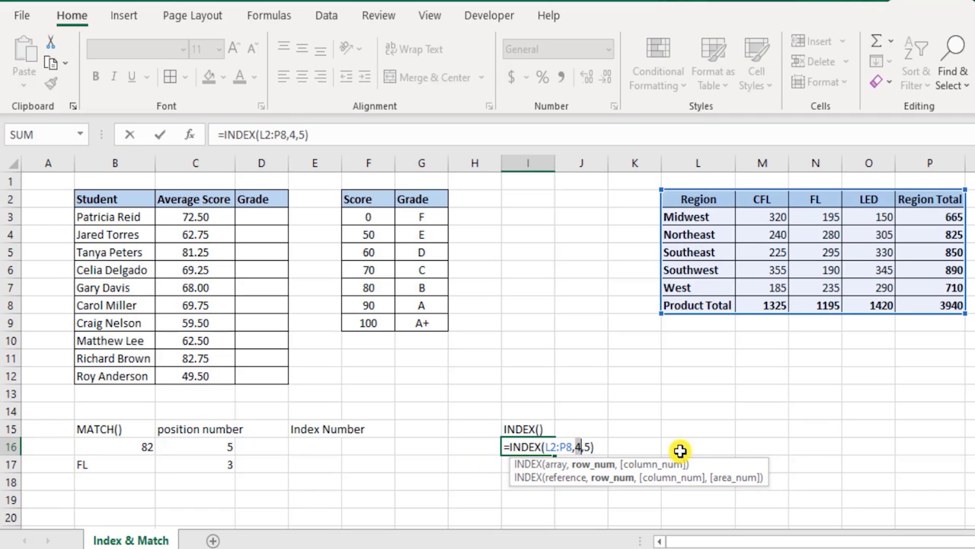
pyautogui.click(479, 447)
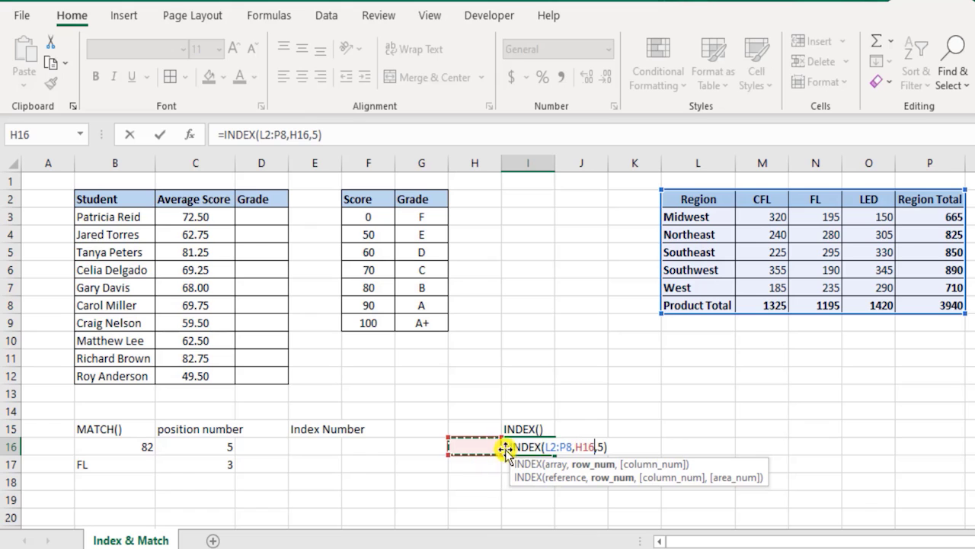
pyautogui.click(605, 446)
pyautogui.press('BackSpace')
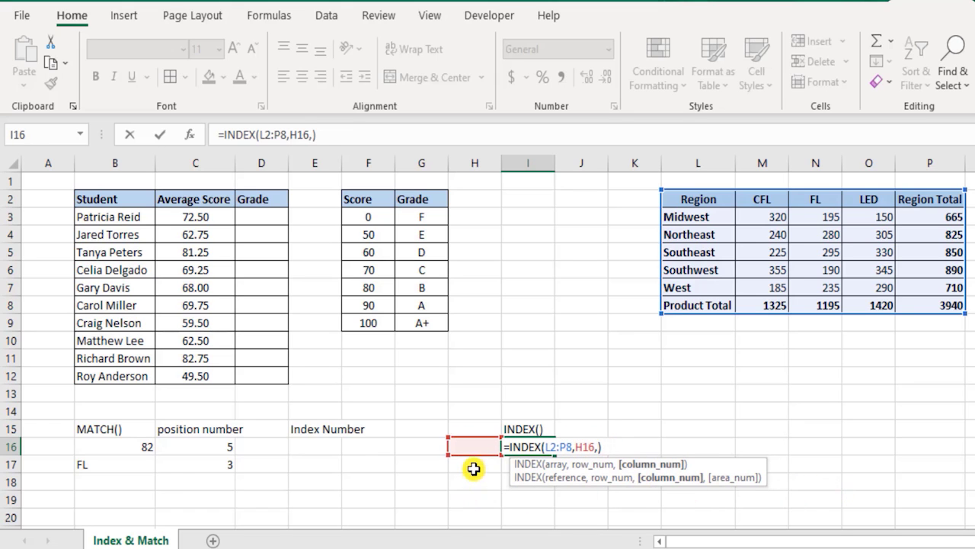
pyautogui.click(473, 466)
pyautogui.press('Return')
# - Review the formula and the full region table spilled into I16:M22
pyautogui.click(466, 451)
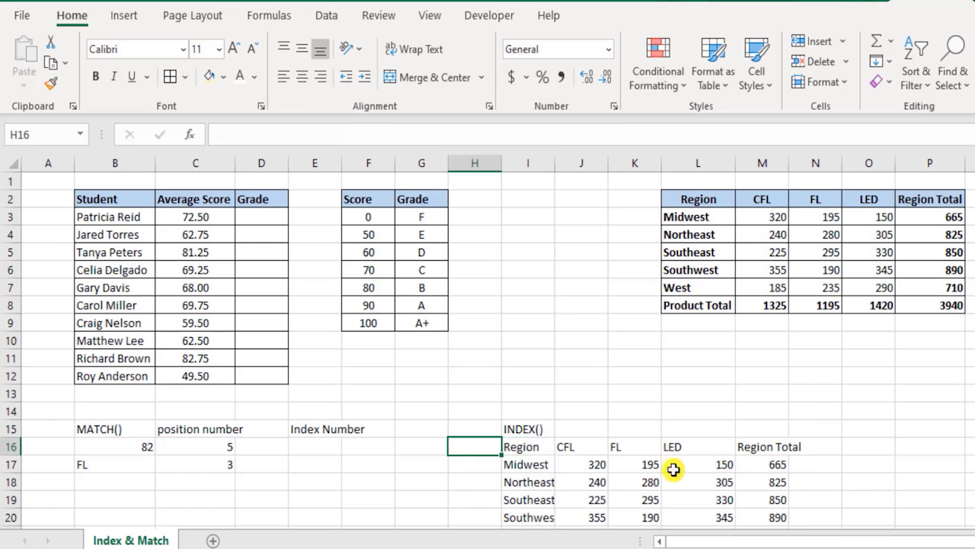
pyautogui.scroll(-1, 768, 404)
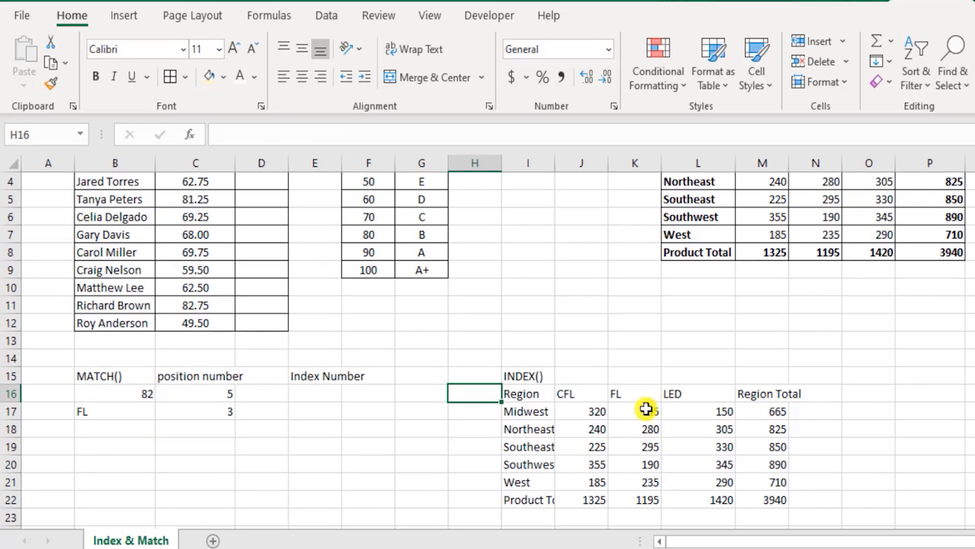
pyautogui.doubleClick(526, 393)
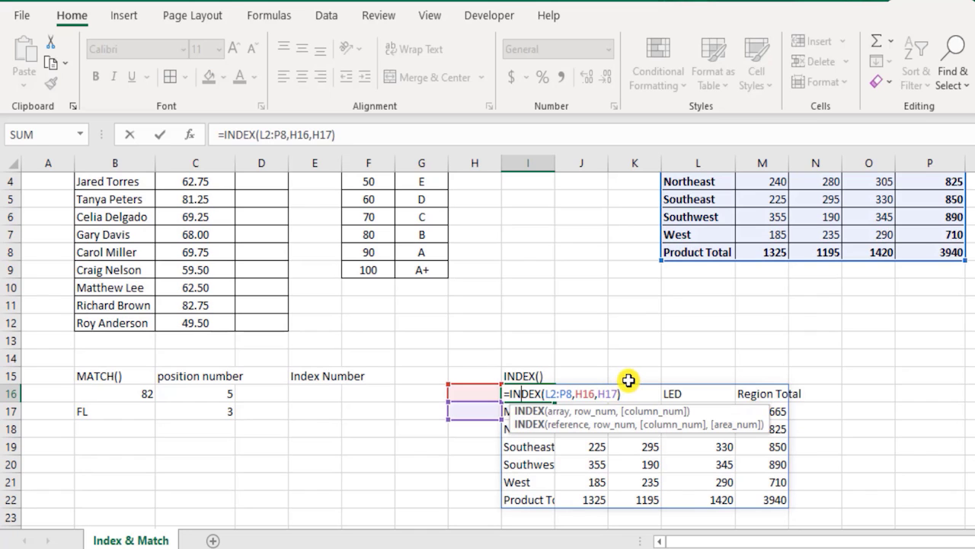
pyautogui.press('Escape')
pyautogui.moveTo(518, 393); pyautogui.dragTo(774, 490)
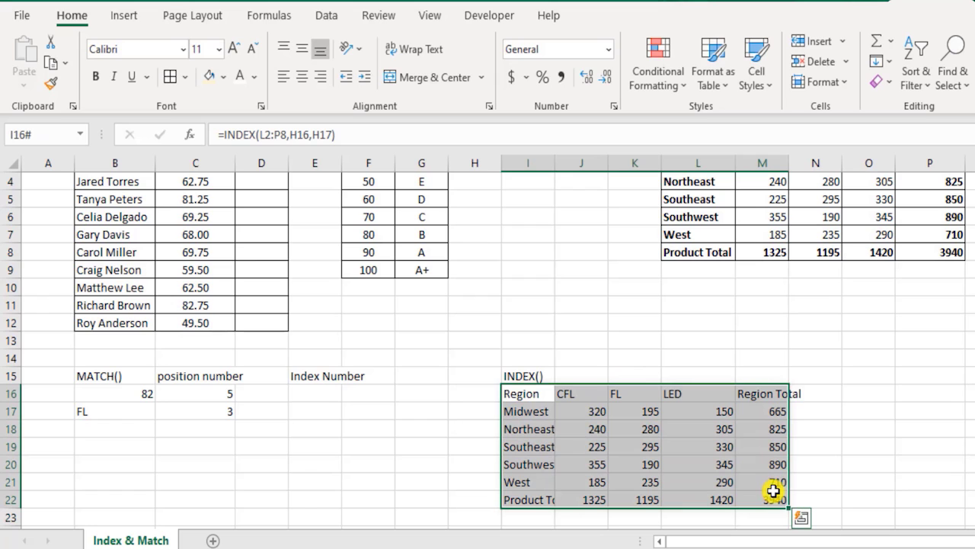
pyautogui.click(483, 398)
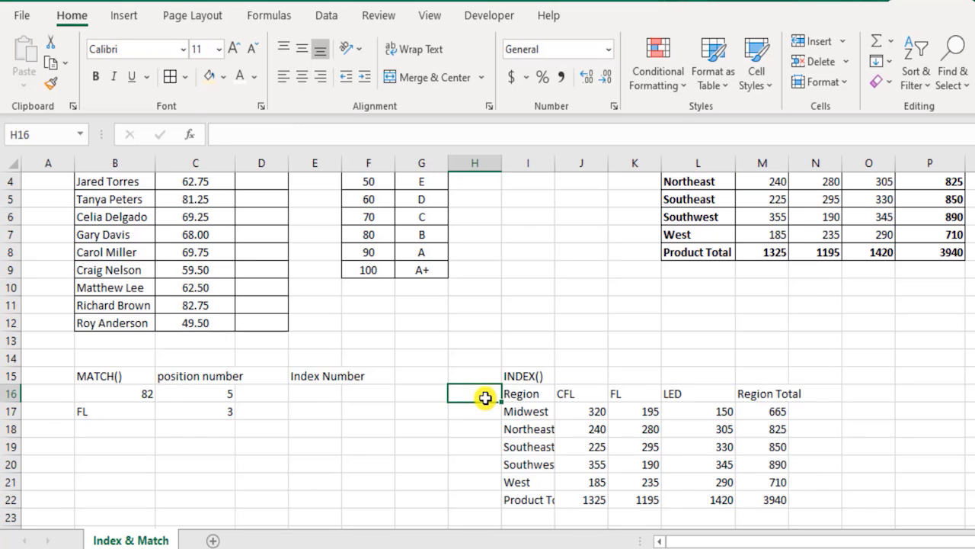
# - Enter 4 as the row number in H16 and 5 as the column number in H17
pyautogui.write('4')
pyautogui.press('Return')
pyautogui.write('5')
pyautogui.press('Return')
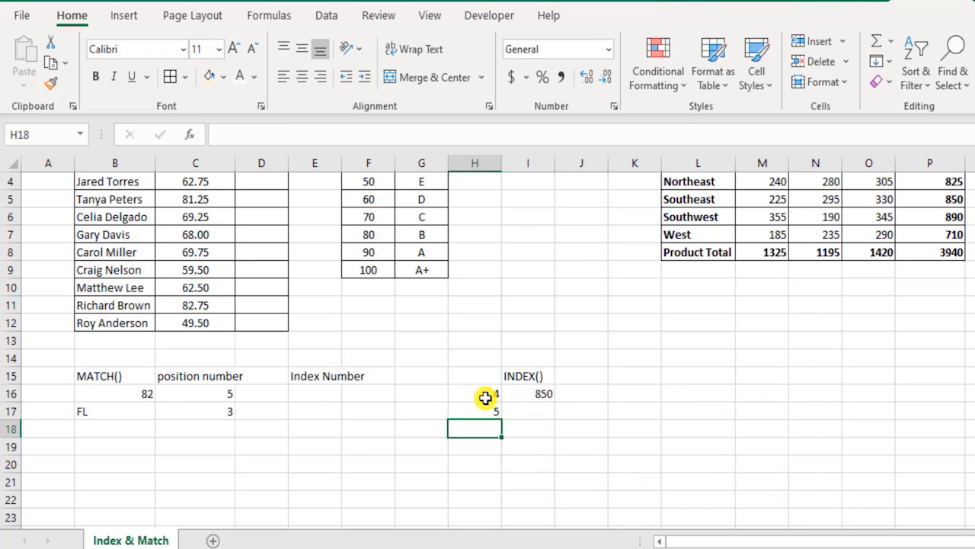
pyautogui.press('Up')
pyautogui.press('Up')
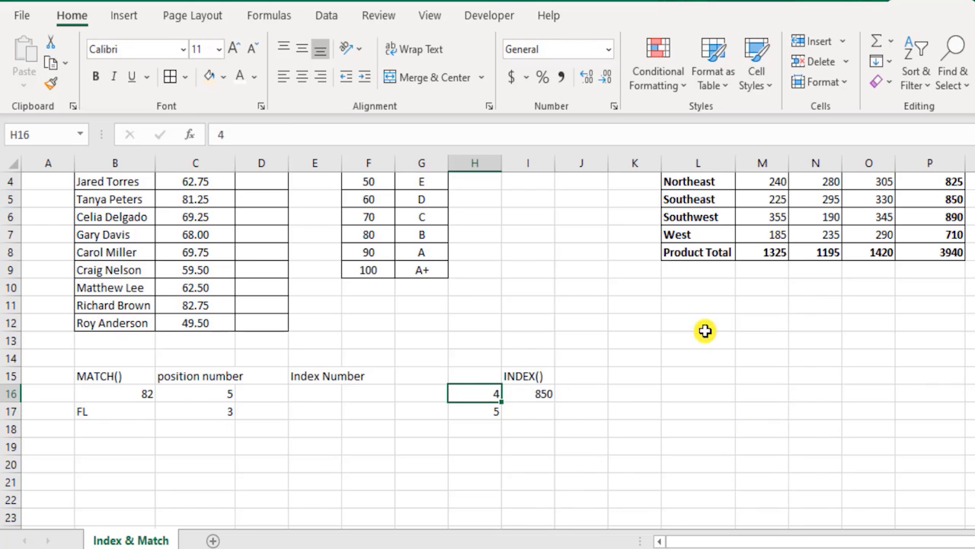
# - Inspect I16's =INDEX(L2:P8,H16,H17) column argument and recommit it unchanged, returning 850
pyautogui.doubleClick(530, 393)
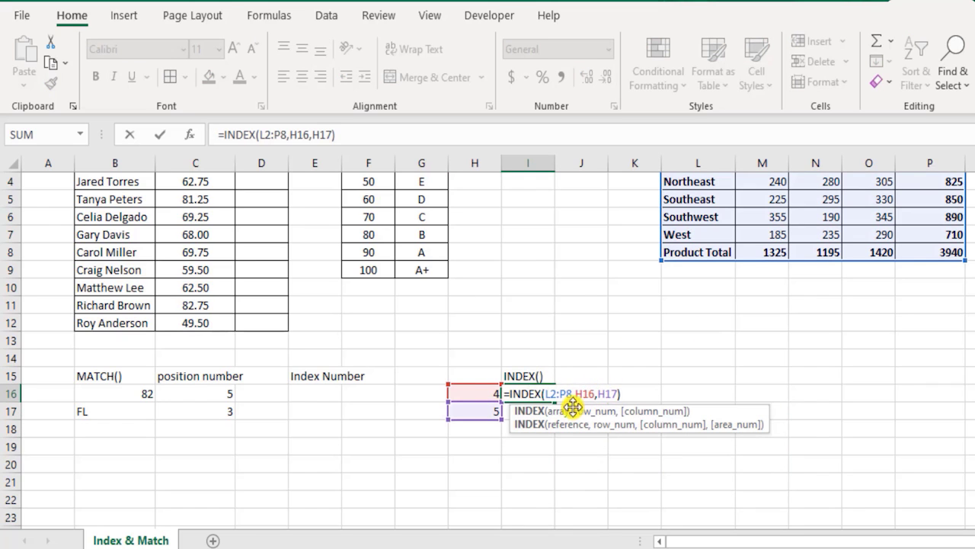
pyautogui.click(606, 394)
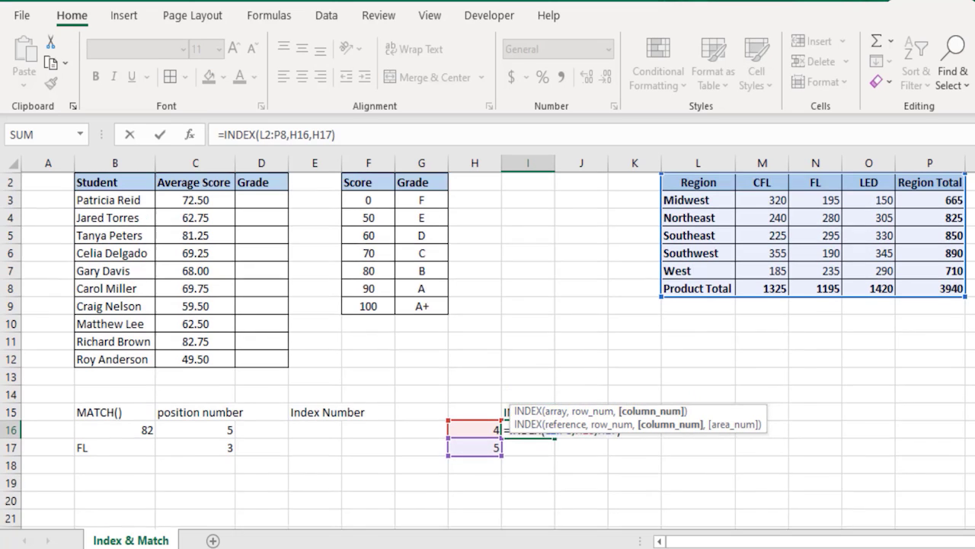
pyautogui.scroll(2, 579, 397)
pyautogui.hotkey('ctrl', 'Return')
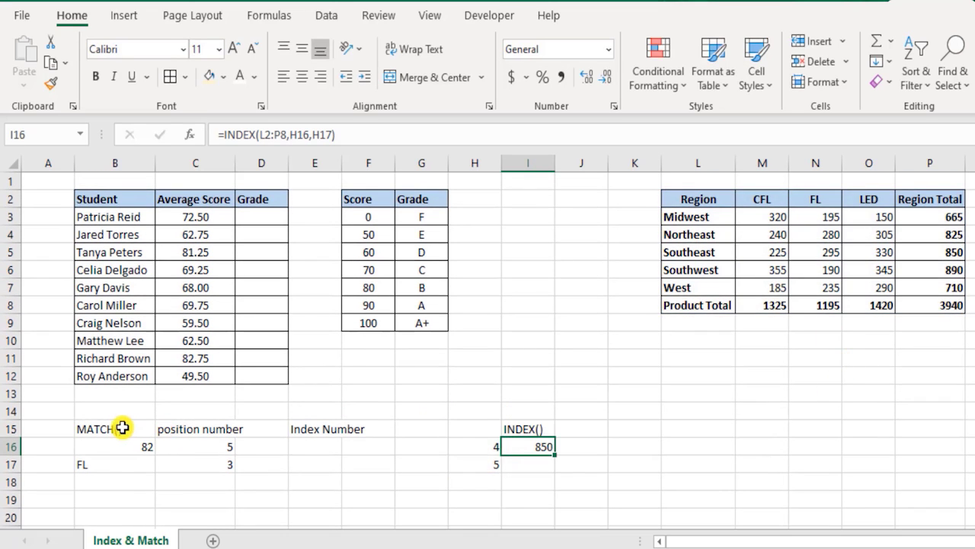
# - Select the label cells and empty Grade cells D3:D12, then recheck I16's row argument
pyautogui.moveTo(123, 427); pyautogui.dragTo(200, 431)
pyautogui.click(544, 426)
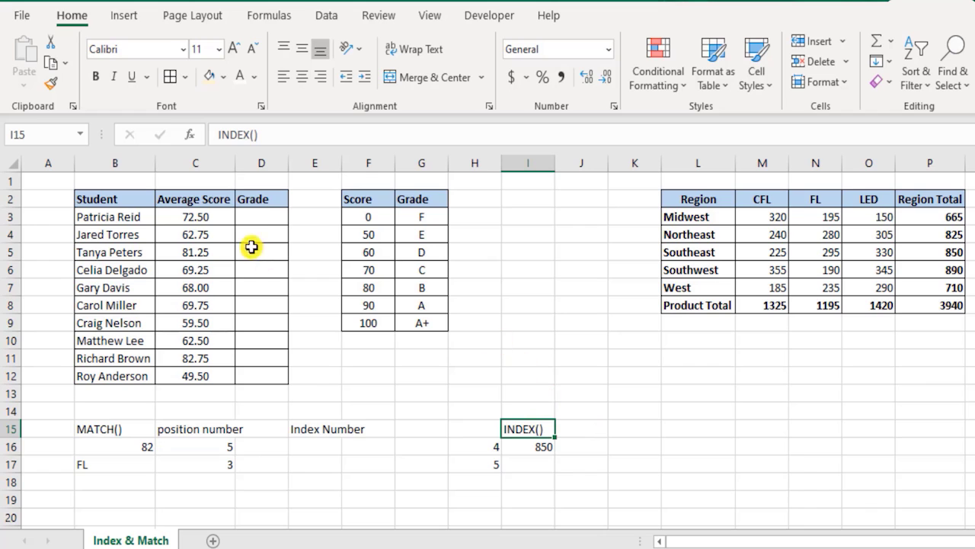
pyautogui.moveTo(266, 217); pyautogui.dragTo(281, 366)
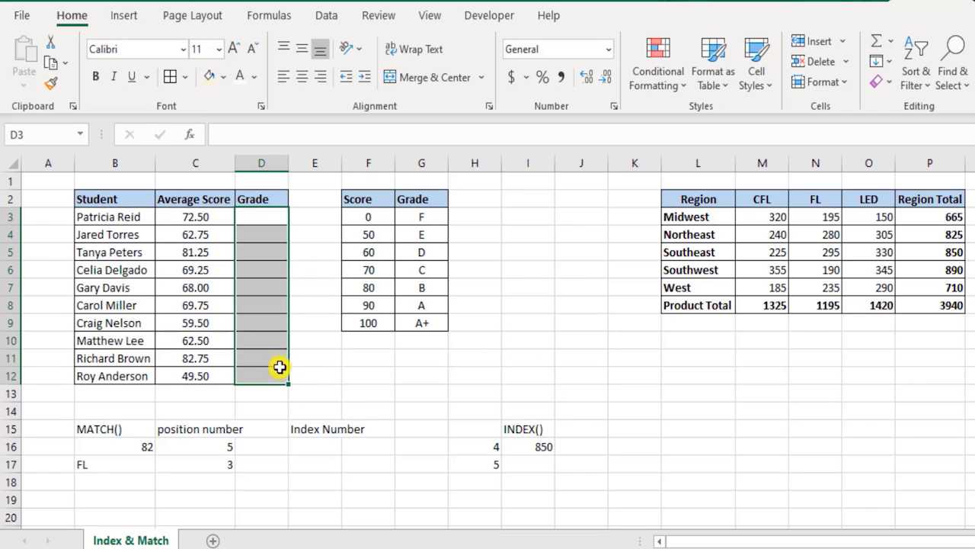
pyautogui.doubleClick(529, 443)
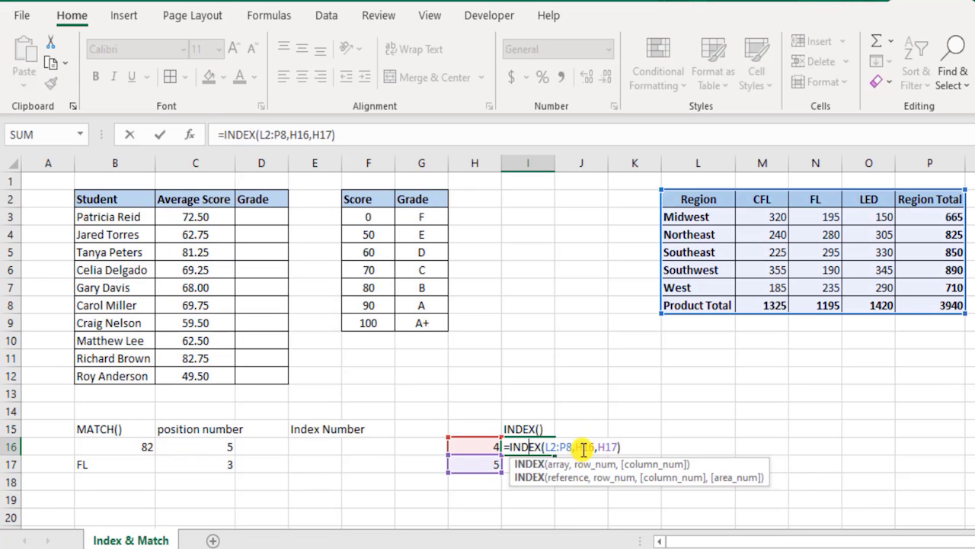
pyautogui.click(584, 448)
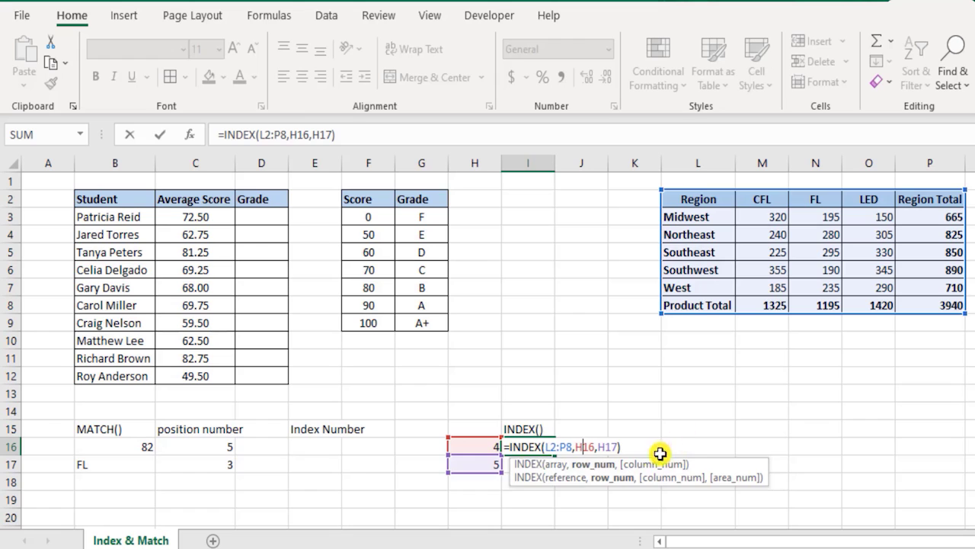
pyautogui.hotkey('ctrl', 'Return')
pyautogui.click(215, 432)
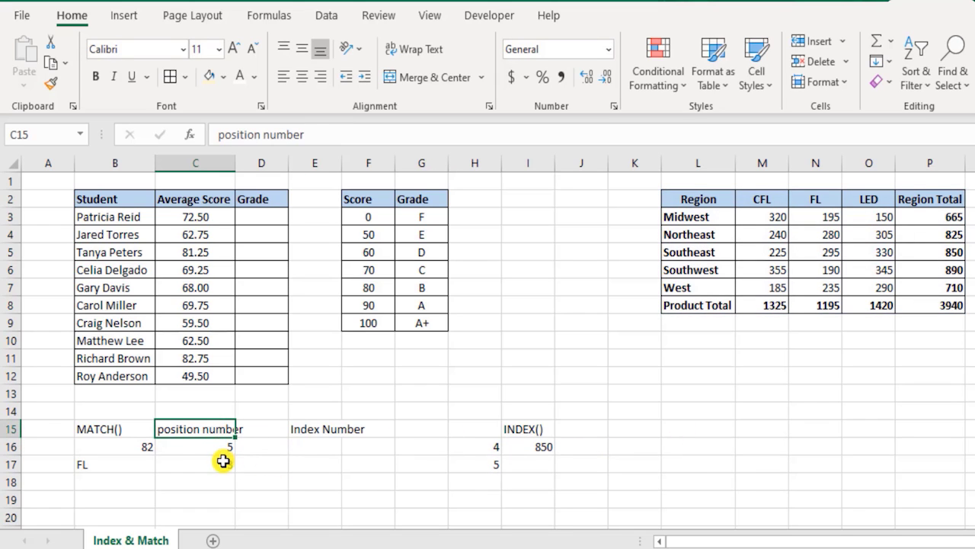
pyautogui.click(258, 219)
pyautogui.write('=')
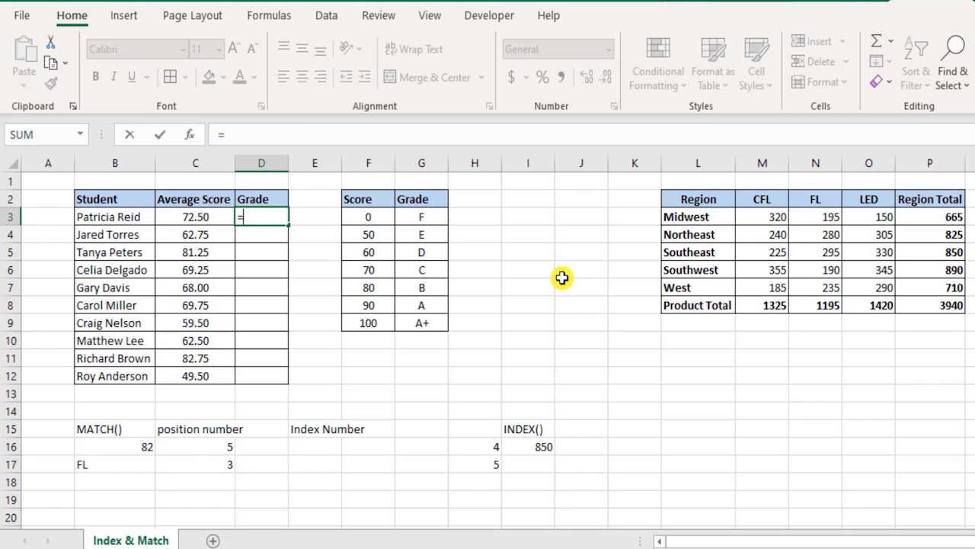
pyautogui.write('inde')
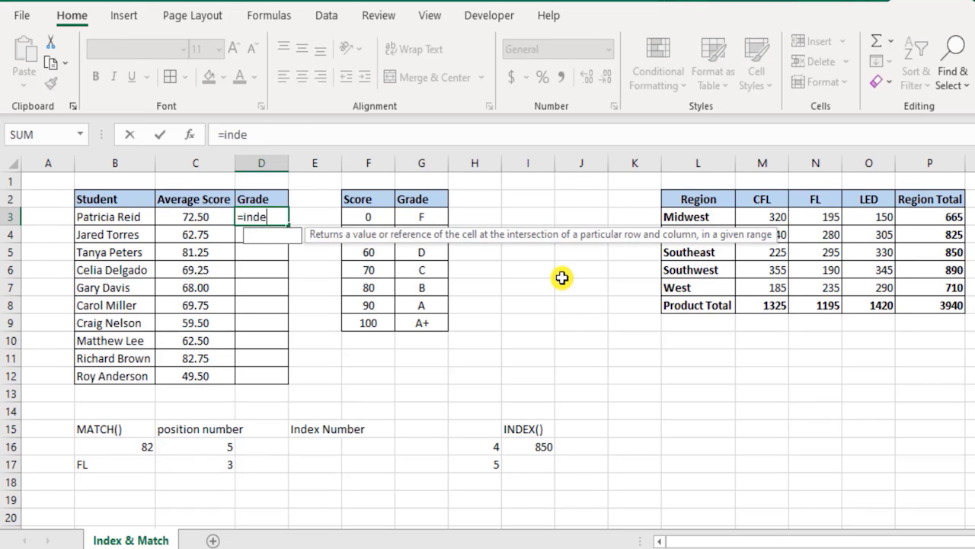
pyautogui.press('Tab')
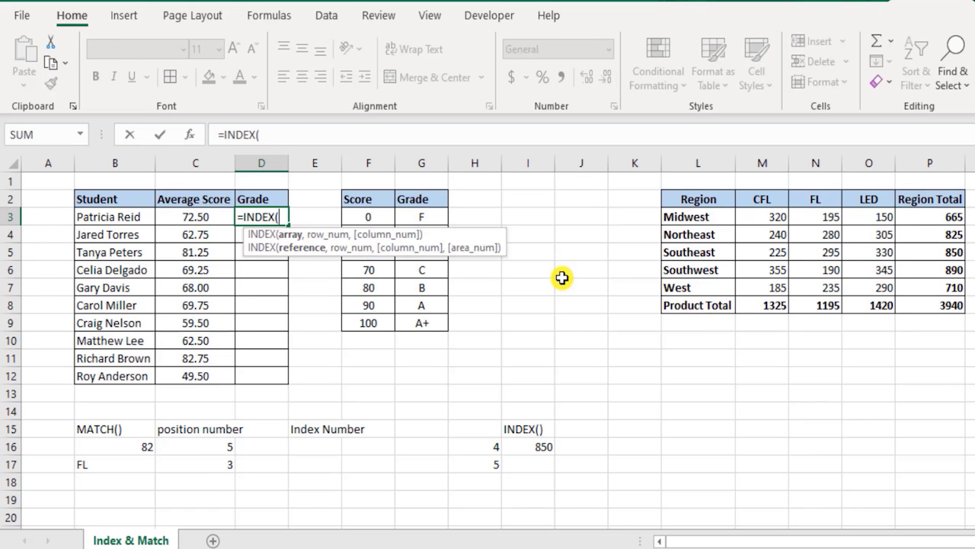
pyautogui.moveTo(374, 217); pyautogui.dragTo(426, 320)
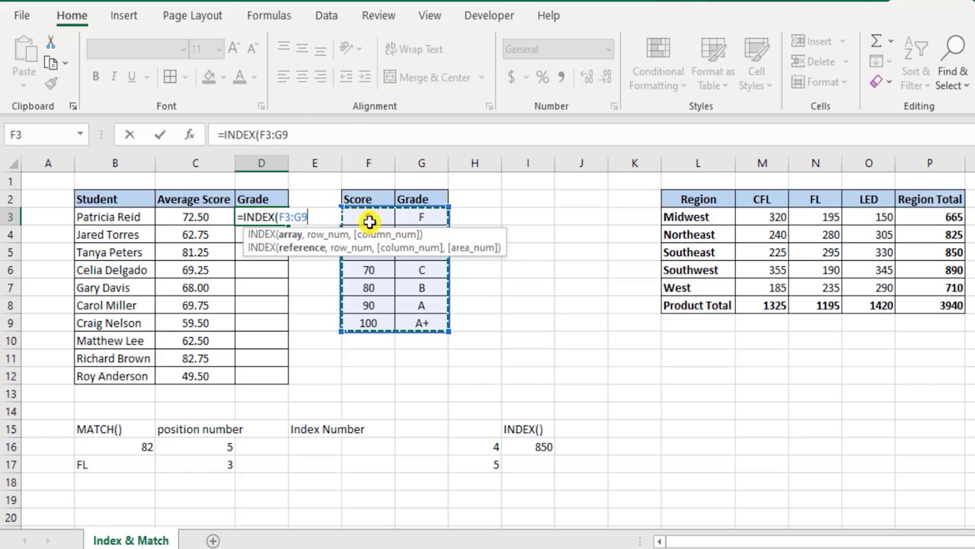
pyautogui.write(',')
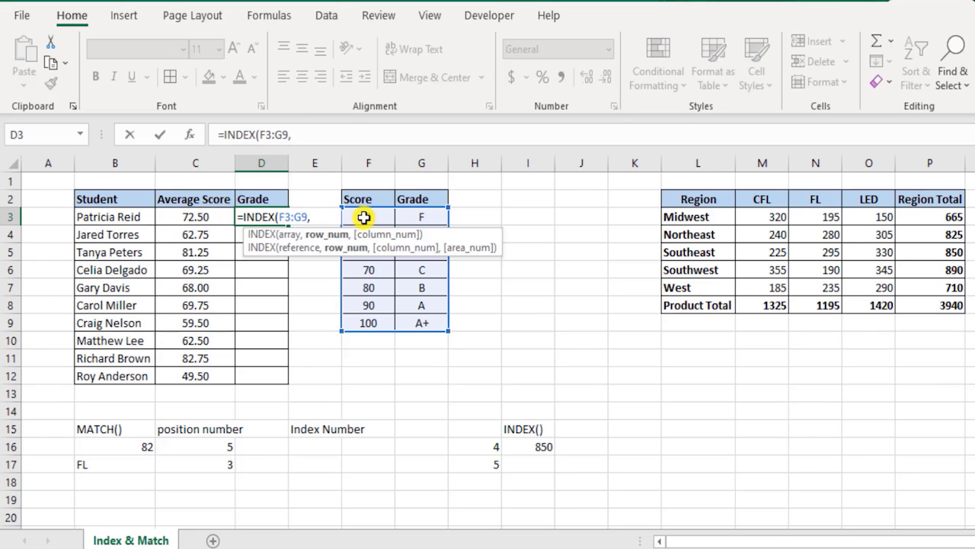
pyautogui.press('Escape')
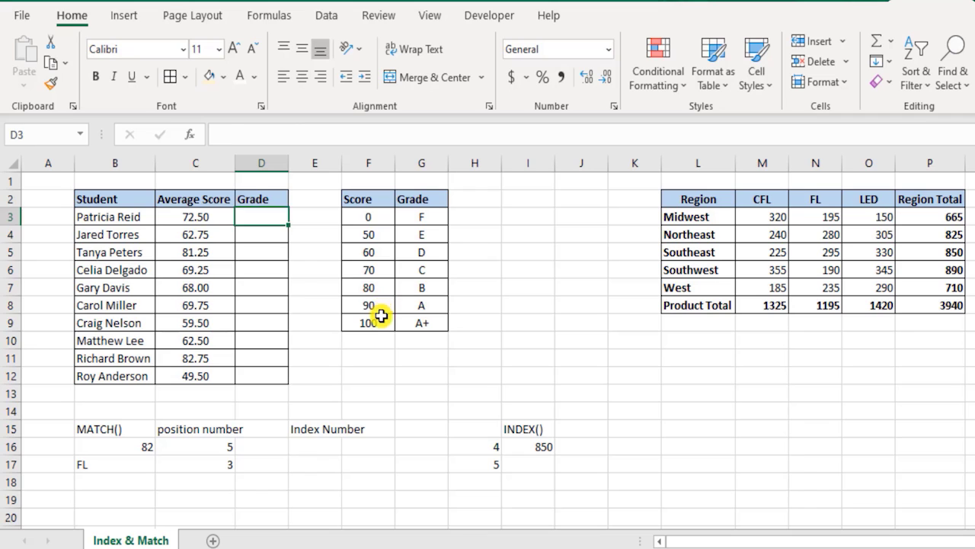
# - Move the Score and Grade table from F2:G9 one column right to G2:H9
pyautogui.moveTo(381, 320); pyautogui.dragTo(383, 289)
pyautogui.click(264, 216)
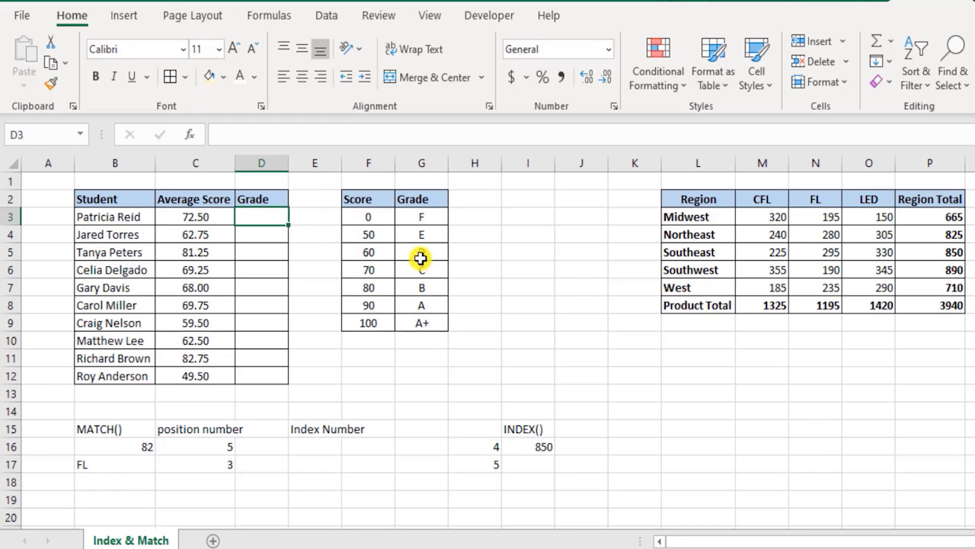
pyautogui.moveTo(416, 216); pyautogui.dragTo(429, 322)
pyautogui.click(279, 218)
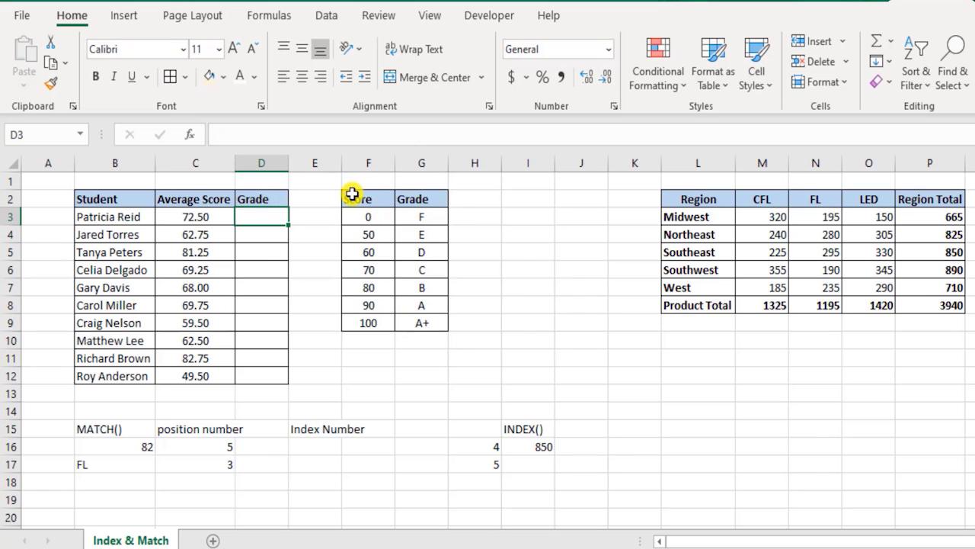
pyautogui.moveTo(350, 197); pyautogui.dragTo(432, 322)
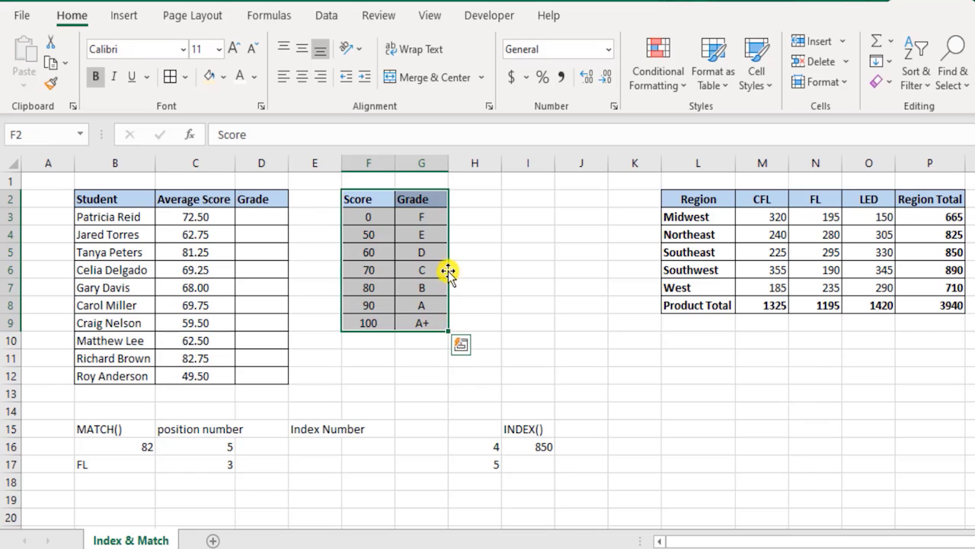
pyautogui.moveTo(450, 276); pyautogui.dragTo(468, 276)
pyautogui.click(255, 219)
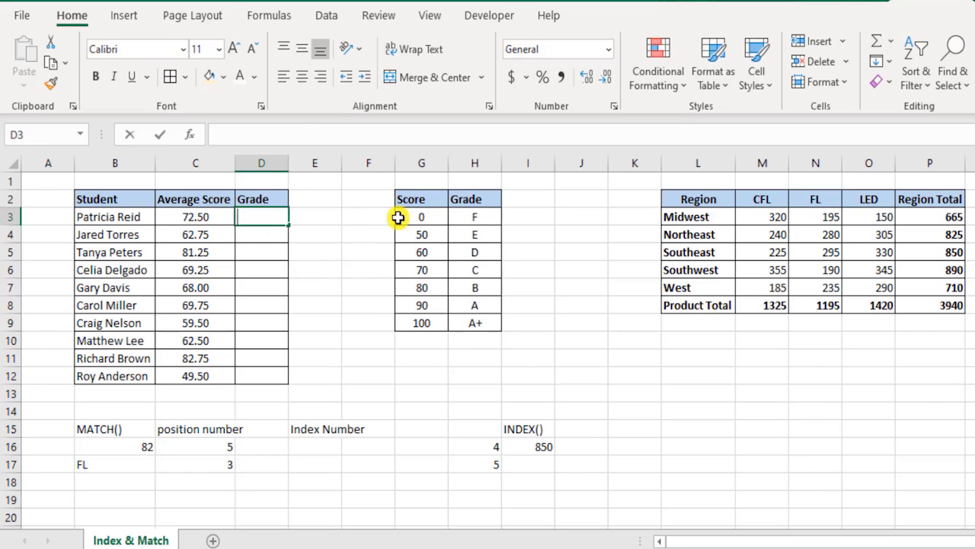
# - Start D3's formula as INDEX over G3:H9 with a nested MATCH looking up C3
pyautogui.write('=index')
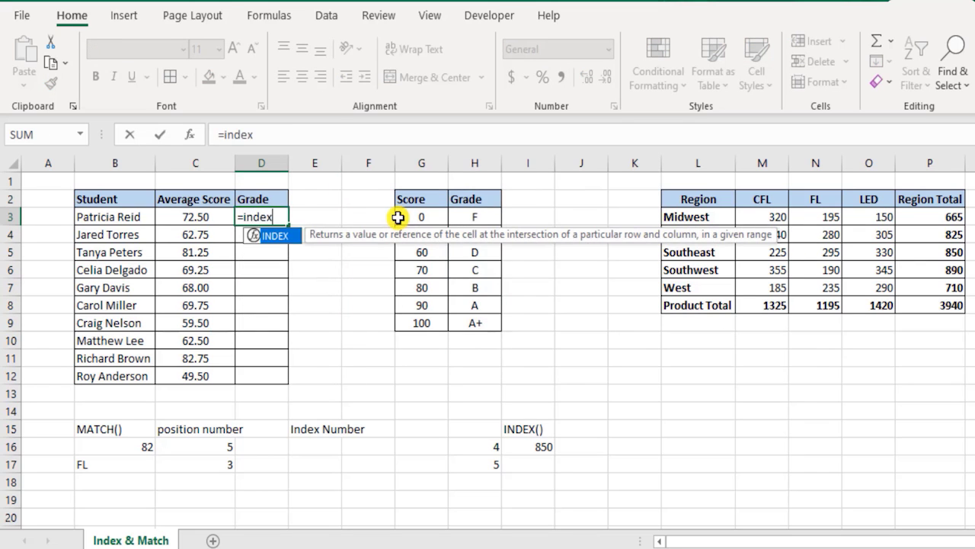
pyautogui.press('Tab')
pyautogui.moveTo(416, 214); pyautogui.dragTo(472, 323)
pyautogui.write(',')
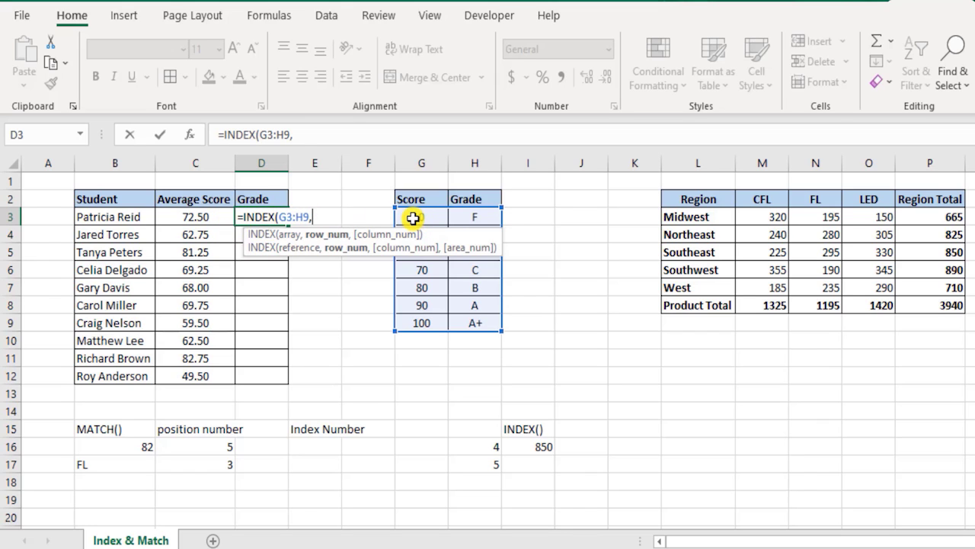
pyautogui.write('match')
pyautogui.press('Tab')
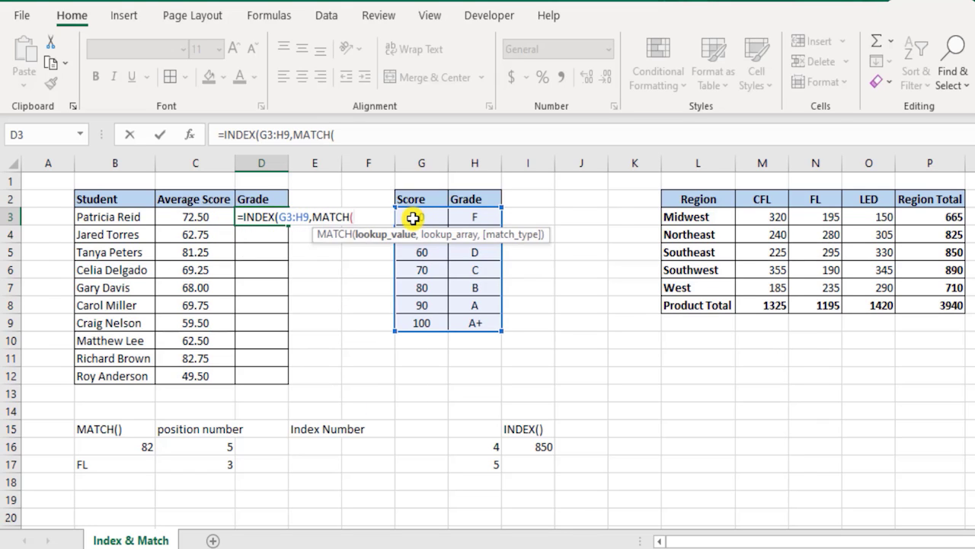
pyautogui.click(209, 216)
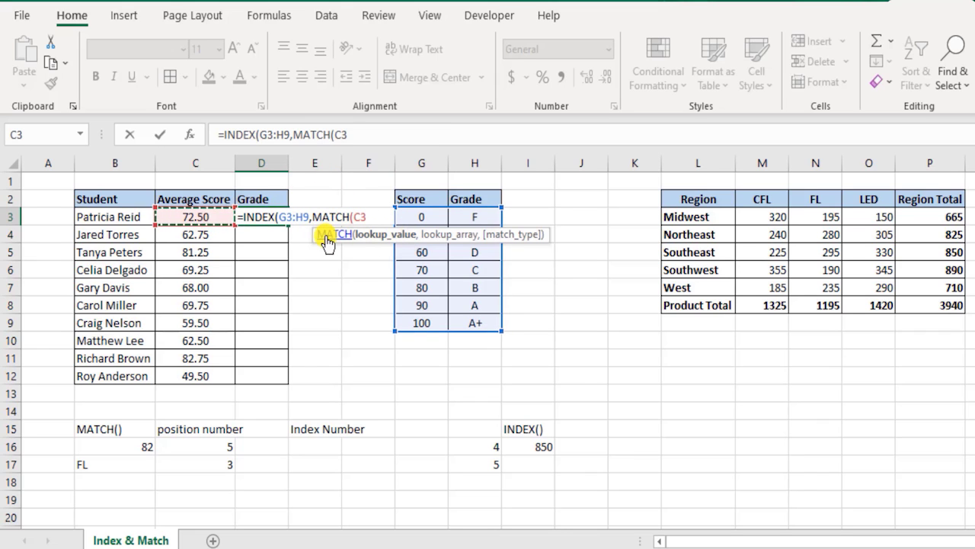
# - Finish with lookup range G3:G9, match type 1 and column 2, giving =INDEX(G3:H9,MATCH(C3,G3:G9,1),2)
pyautogui.write(',')
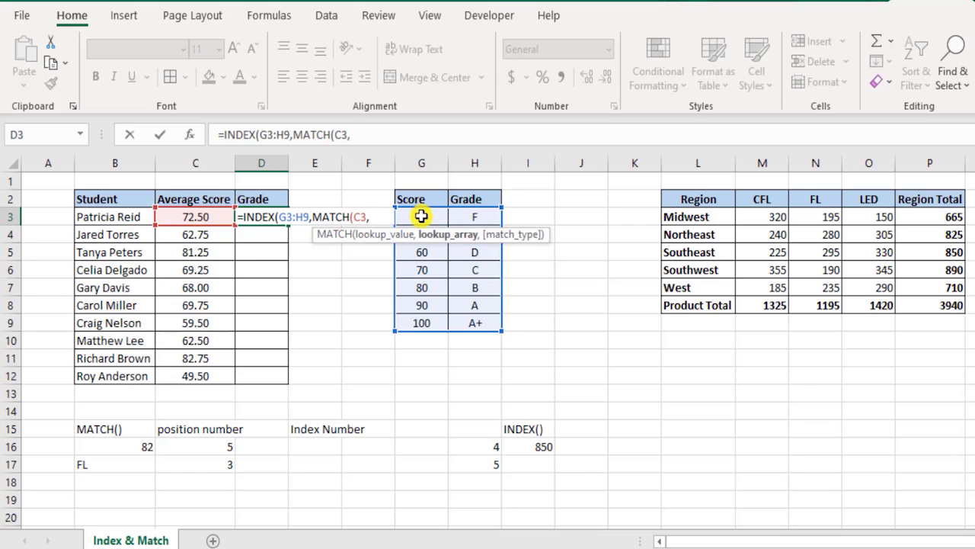
pyautogui.moveTo(420, 215); pyautogui.dragTo(438, 322)
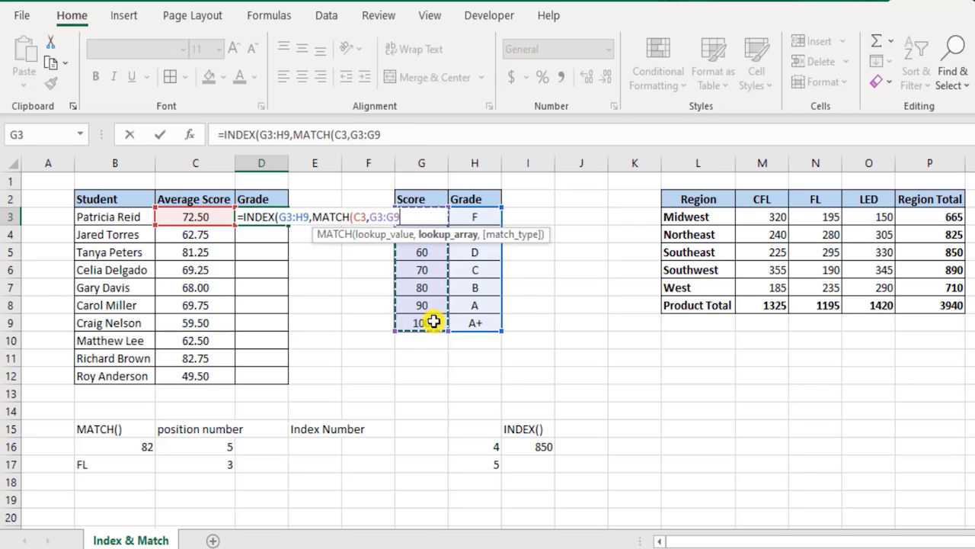
pyautogui.write(',')
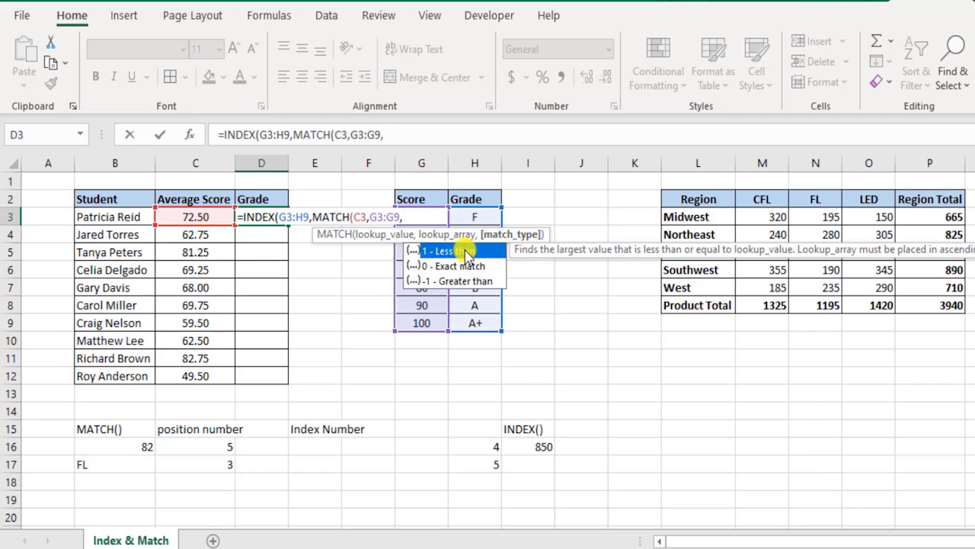
pyautogui.click(473, 281)
pyautogui.doubleClick(472, 281)
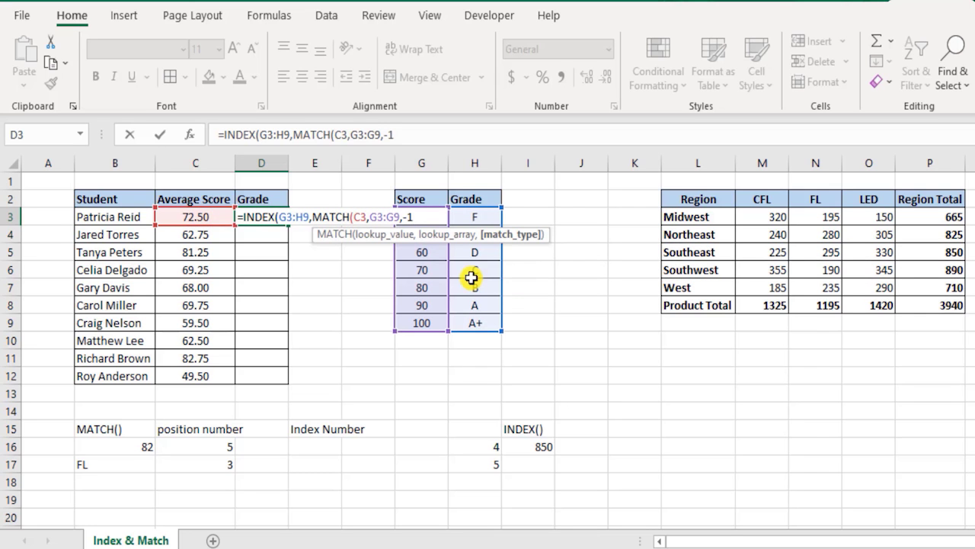
pyautogui.press('BackSpace')
pyautogui.press('BackSpace')
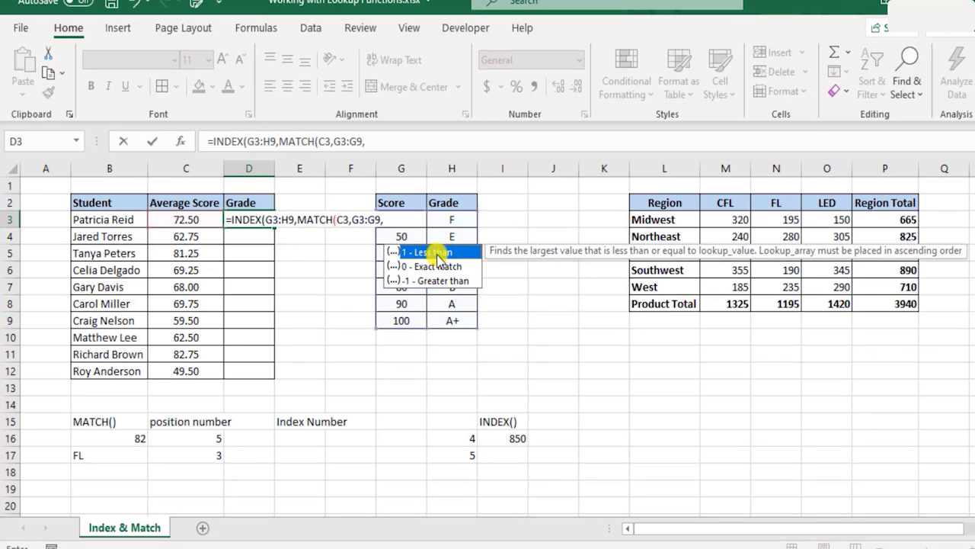
pyautogui.doubleClick(439, 259)
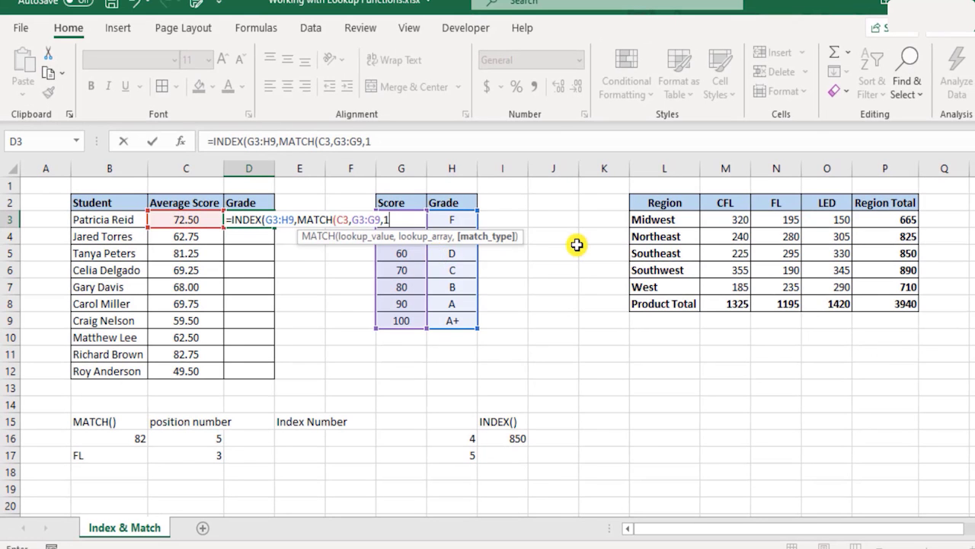
pyautogui.write(')')
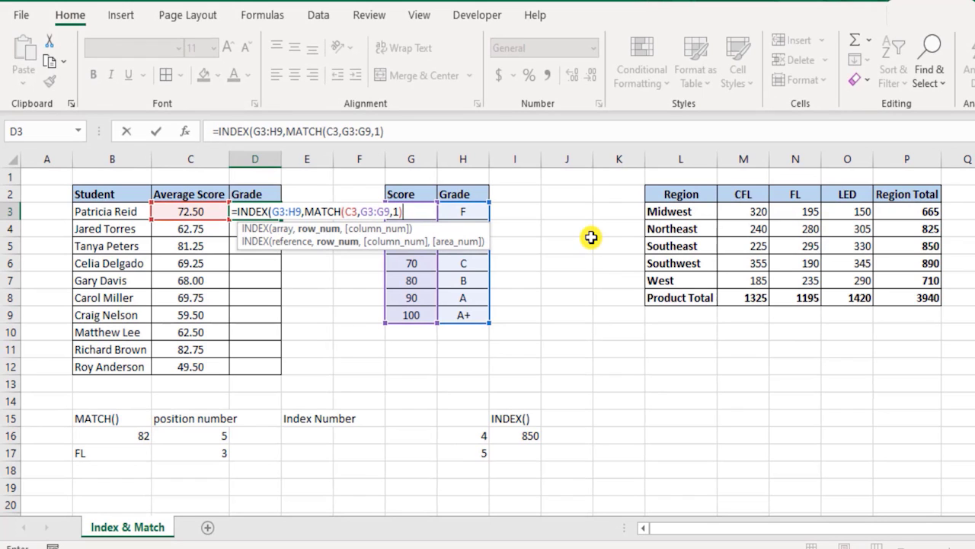
pyautogui.write(',2)')
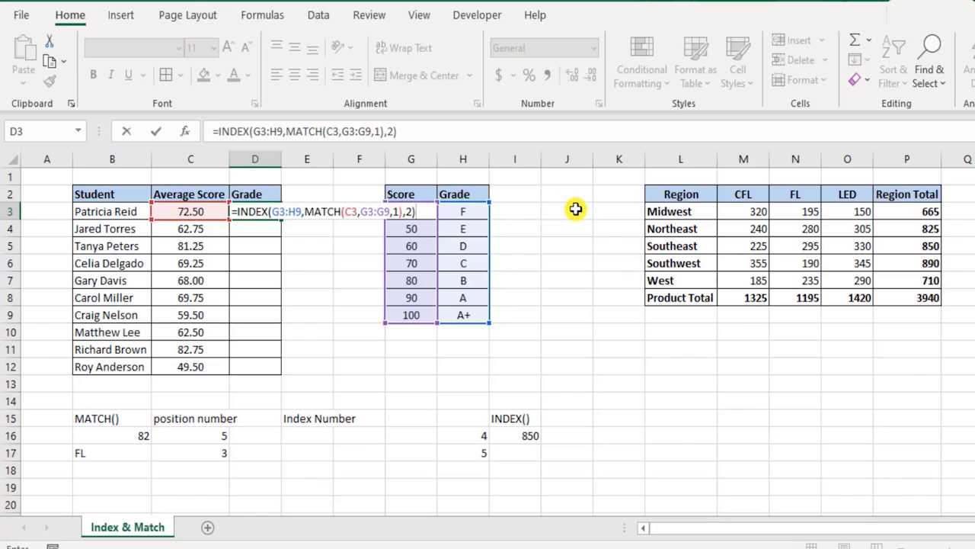
pyautogui.press('Return')
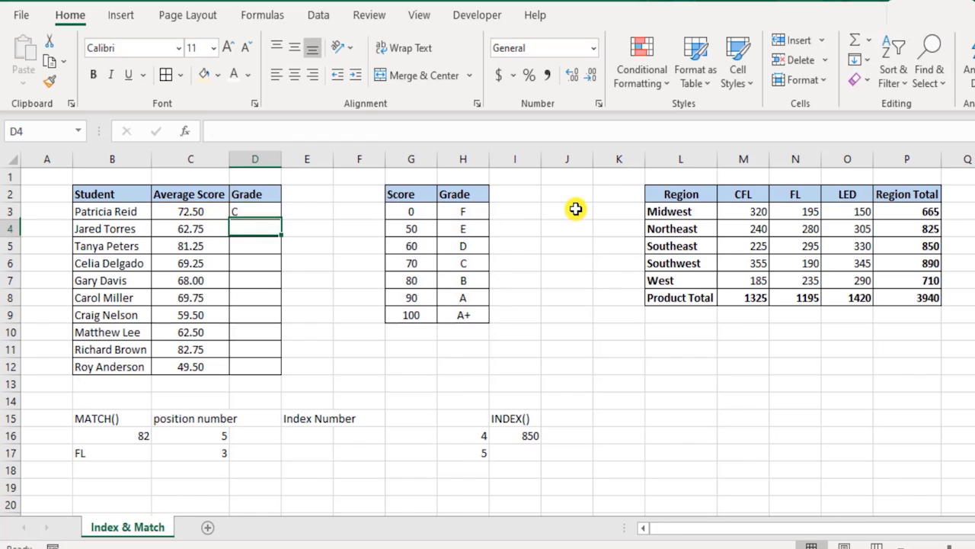
# - Enter =MATCH(C4,G3:G9,1) in D4, returning position 3 for the 62.75 average
pyautogui.press('Up')
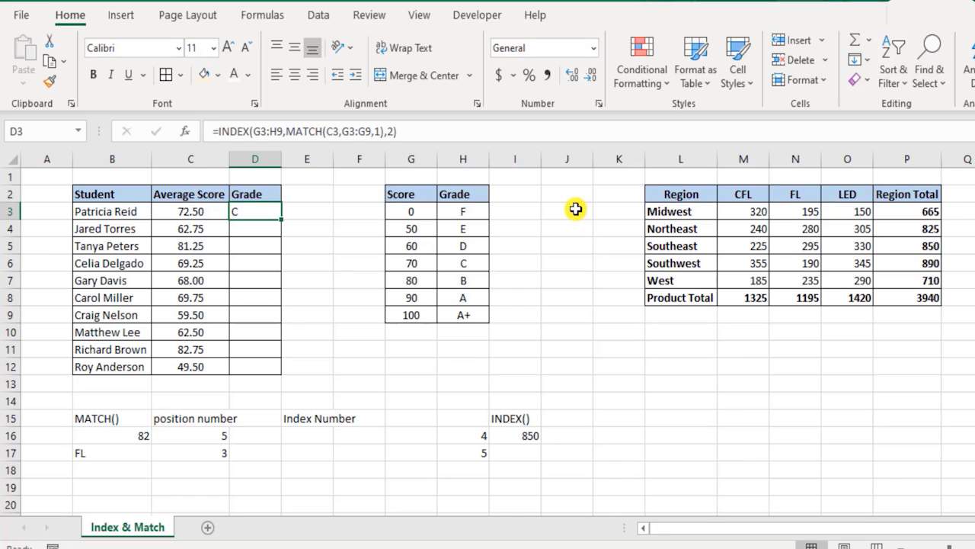
pyautogui.click(270, 230)
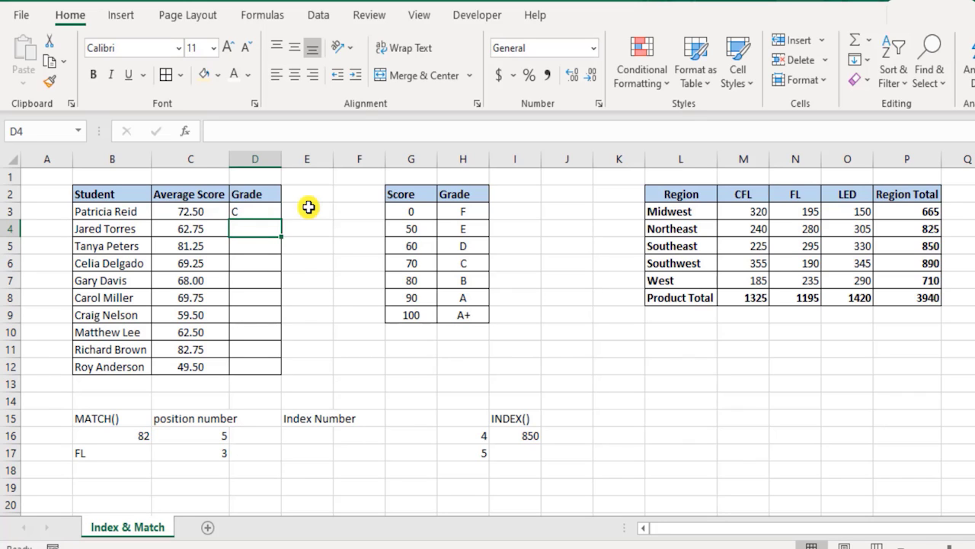
pyautogui.write('=')
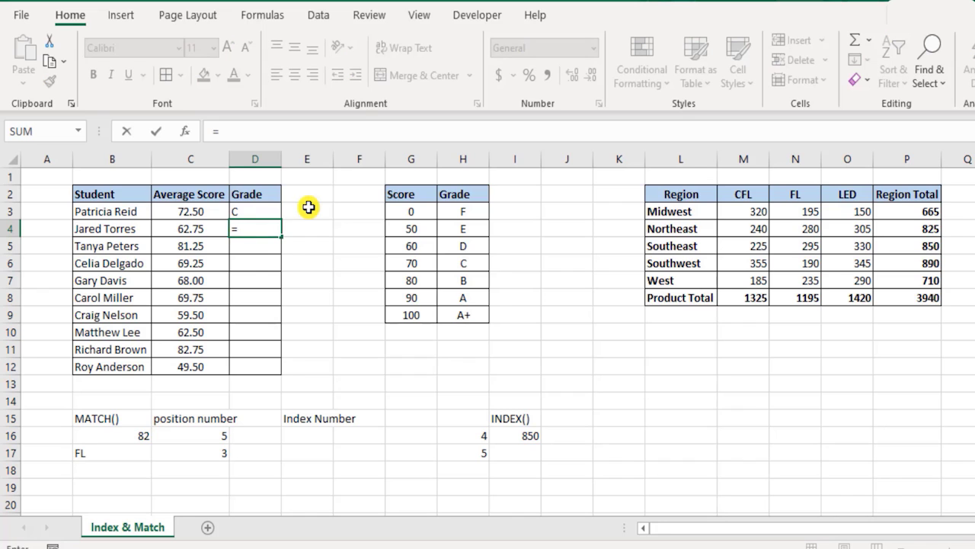
pyautogui.write('match')
pyautogui.press('Tab')
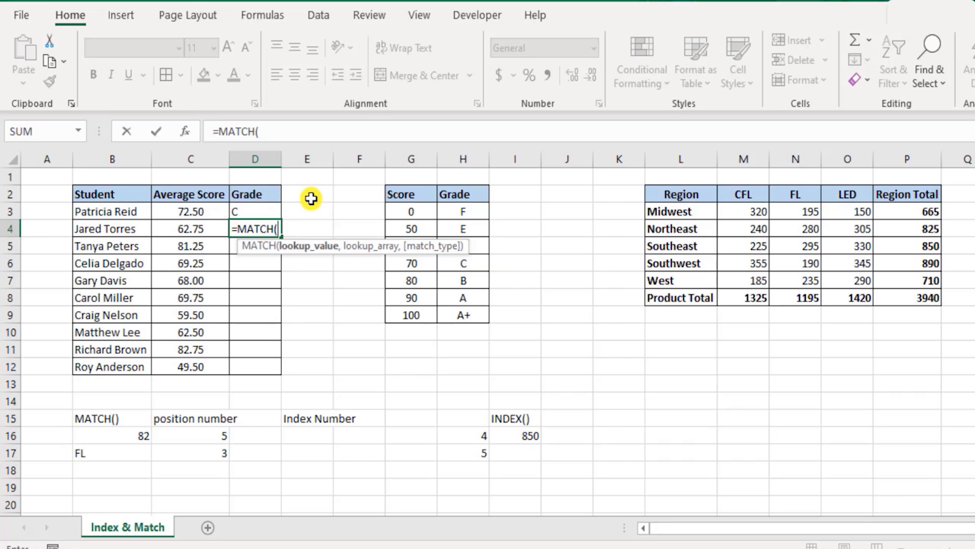
pyautogui.click(222, 229)
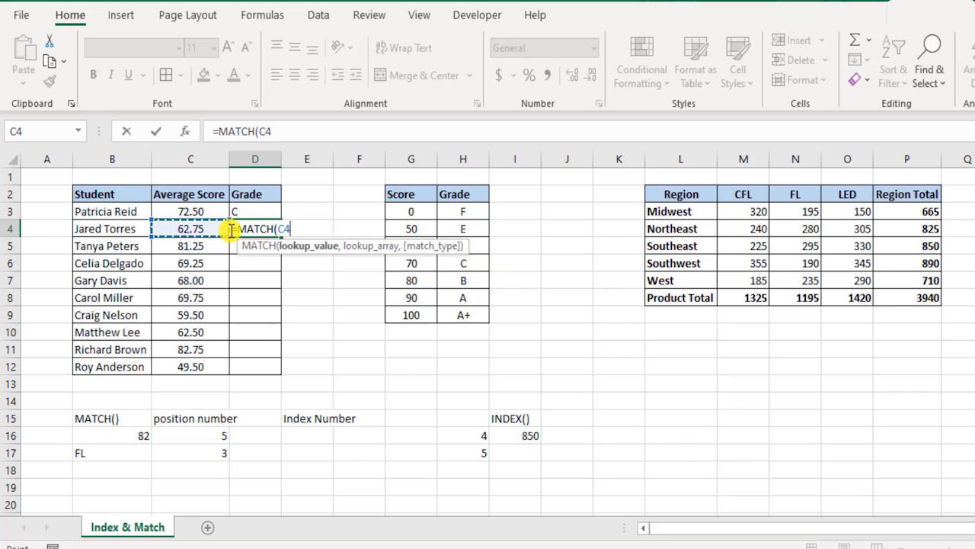
pyautogui.write(',')
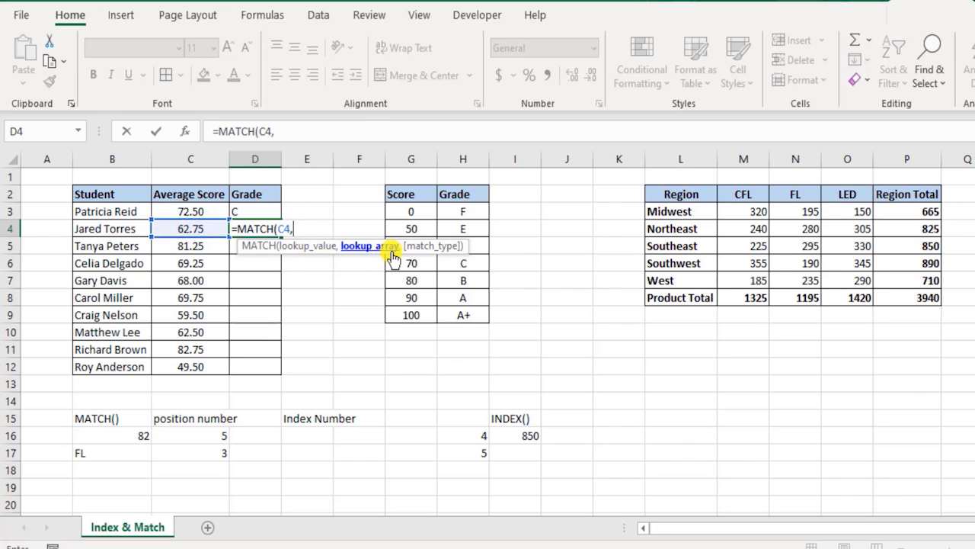
pyautogui.moveTo(404, 211); pyautogui.dragTo(418, 305)
pyautogui.write(',')
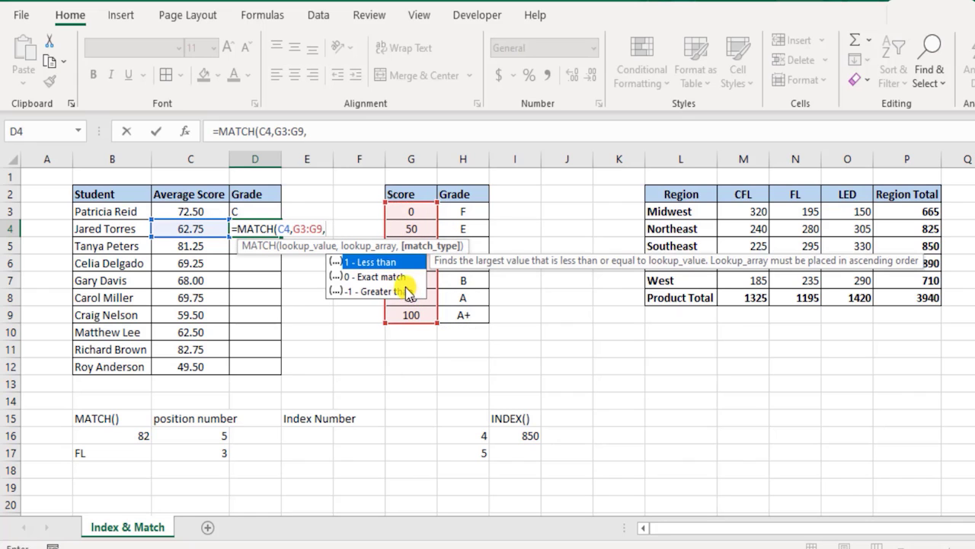
pyautogui.doubleClick(391, 263)
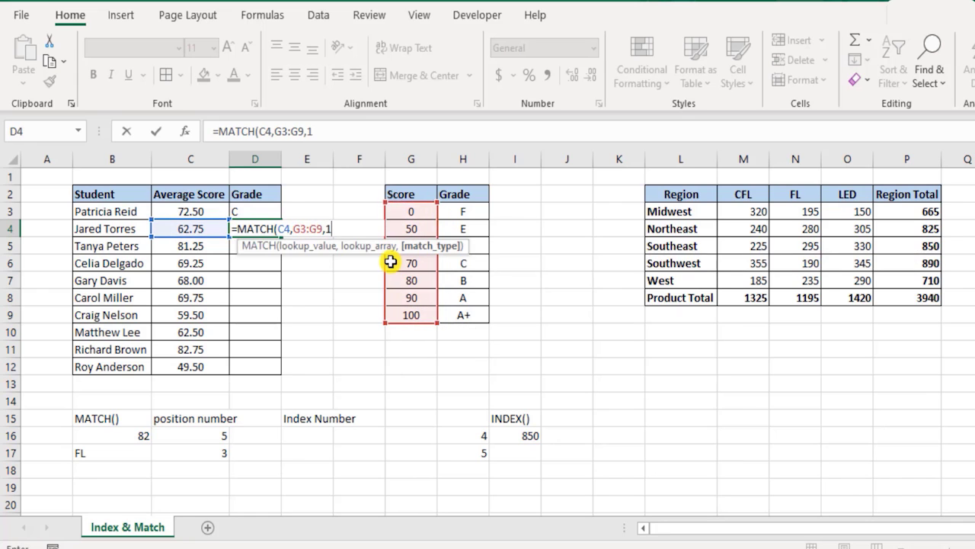
pyautogui.write(')')
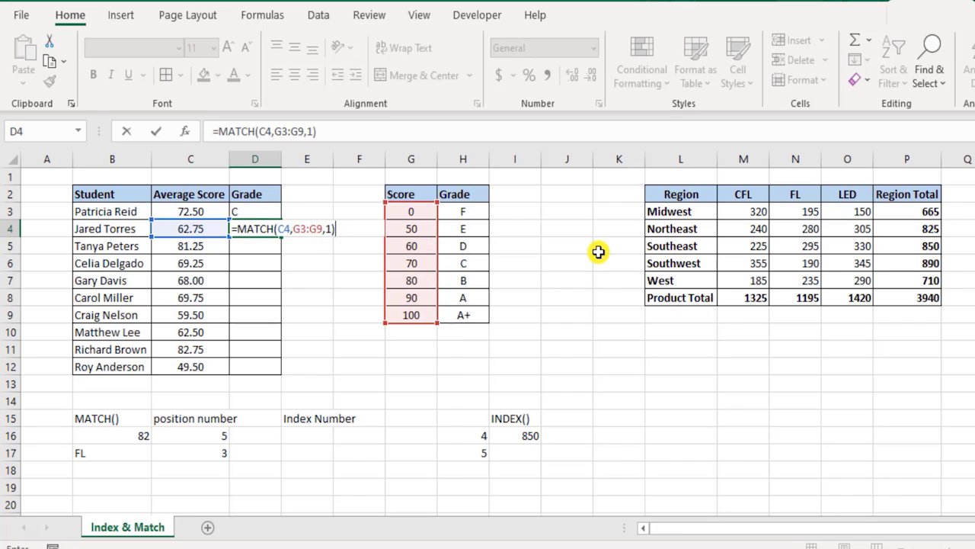
pyautogui.press('Return')
pyautogui.moveTo(417, 209); pyautogui.dragTo(420, 262)
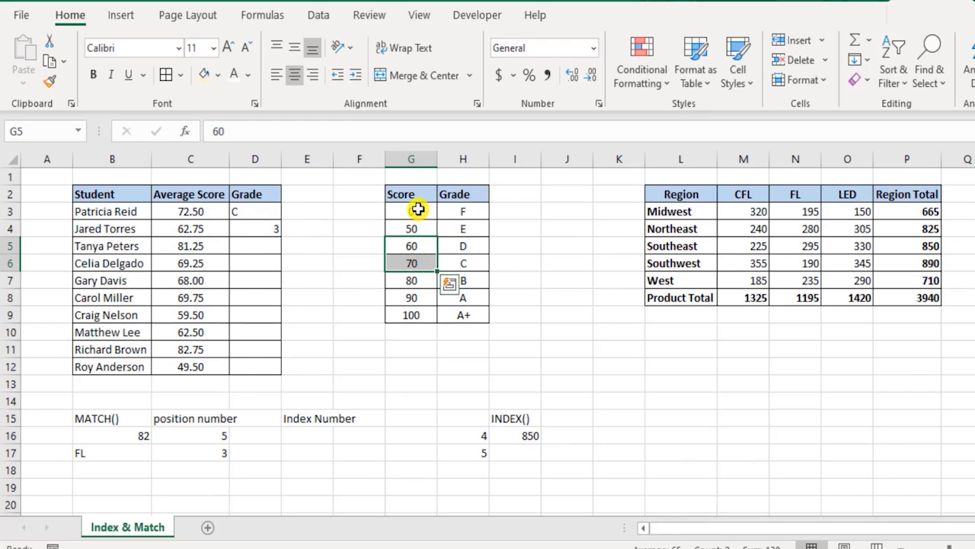
pyautogui.doubleClick(255, 228)
pyautogui.click(326, 229)
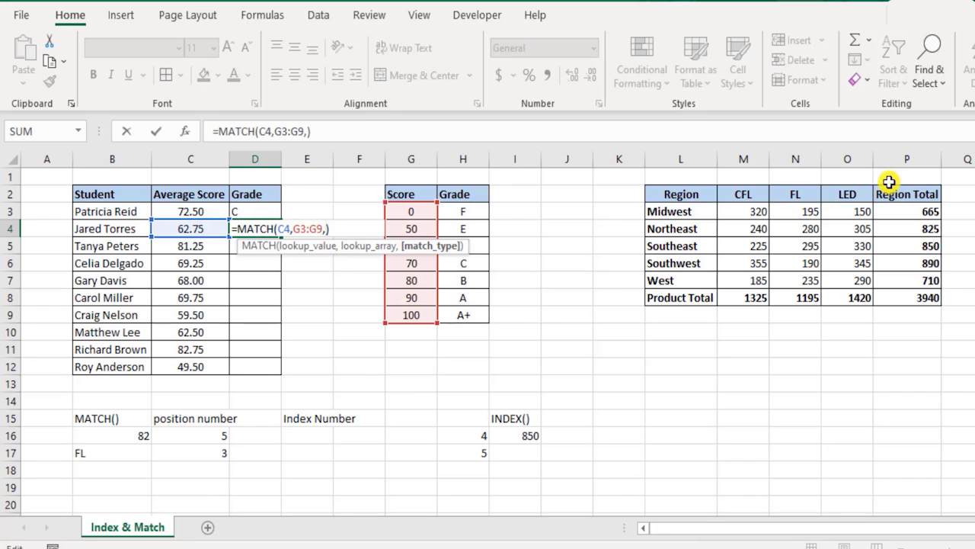
pyautogui.press('BackSpace')
pyautogui.write(',')
pyautogui.press('Down')
pyautogui.write('-1')
pyautogui.press('Return')
pyautogui.press('Up')
pyautogui.press('F2')
pyautogui.press('Escape')
pyautogui.press('F1')
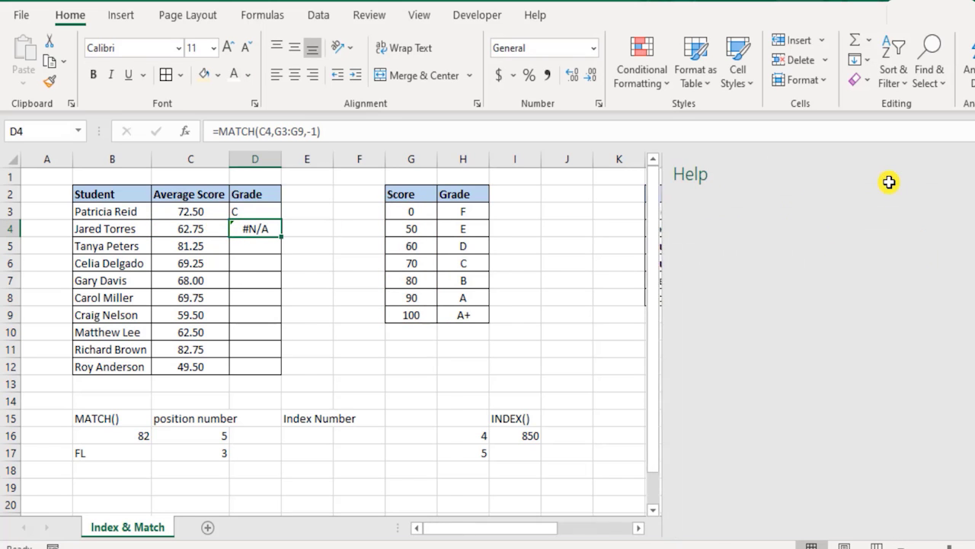
pyautogui.click(957, 186)
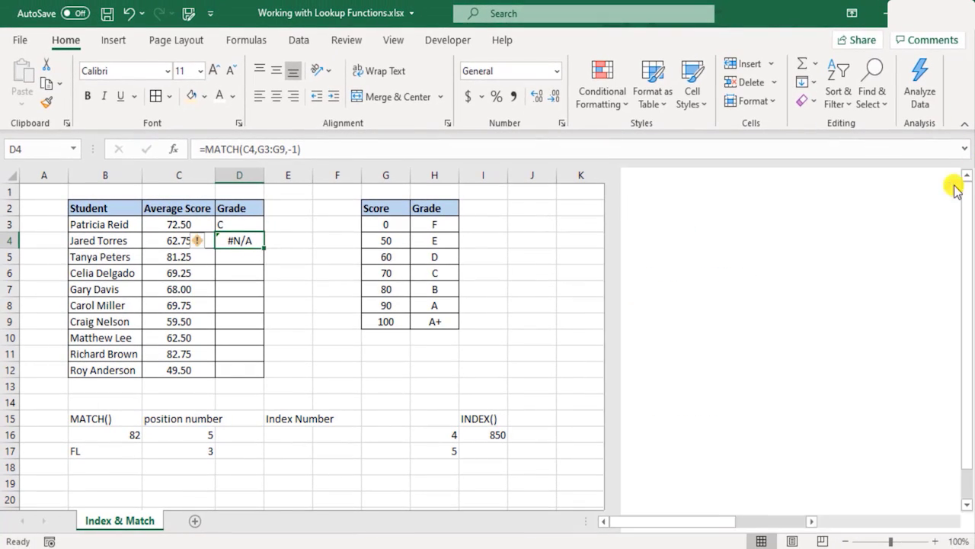
pyautogui.press('F2')
pyautogui.click(310, 240)
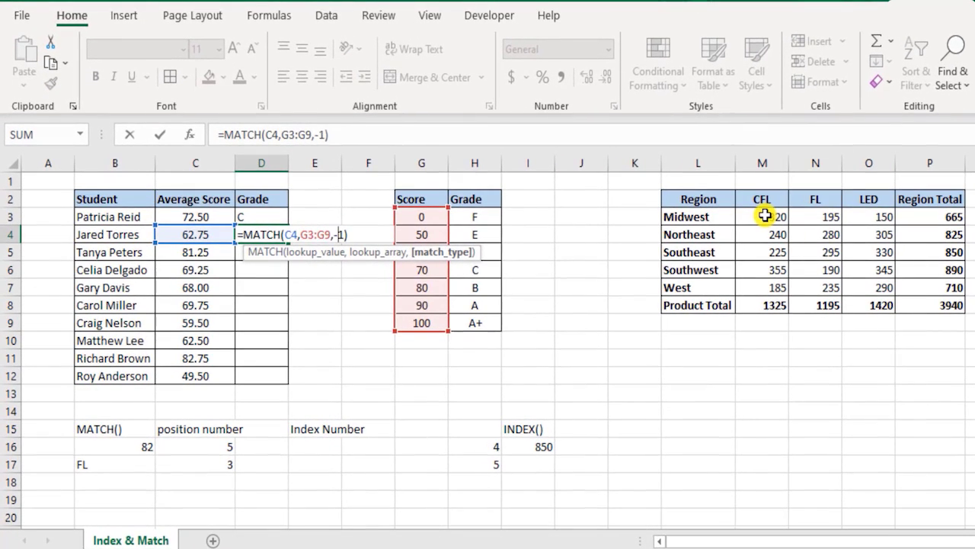
pyautogui.press('Delete')
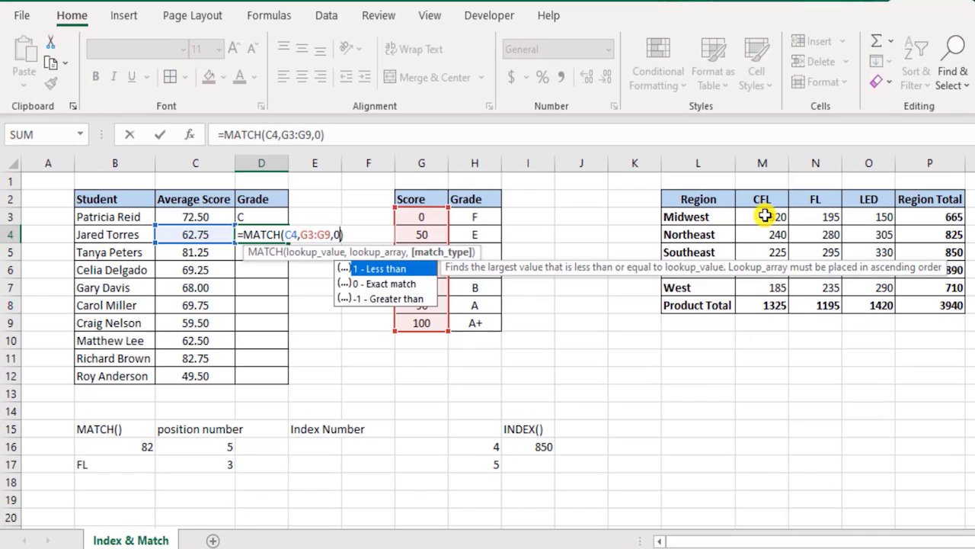
pyautogui.press('Return')
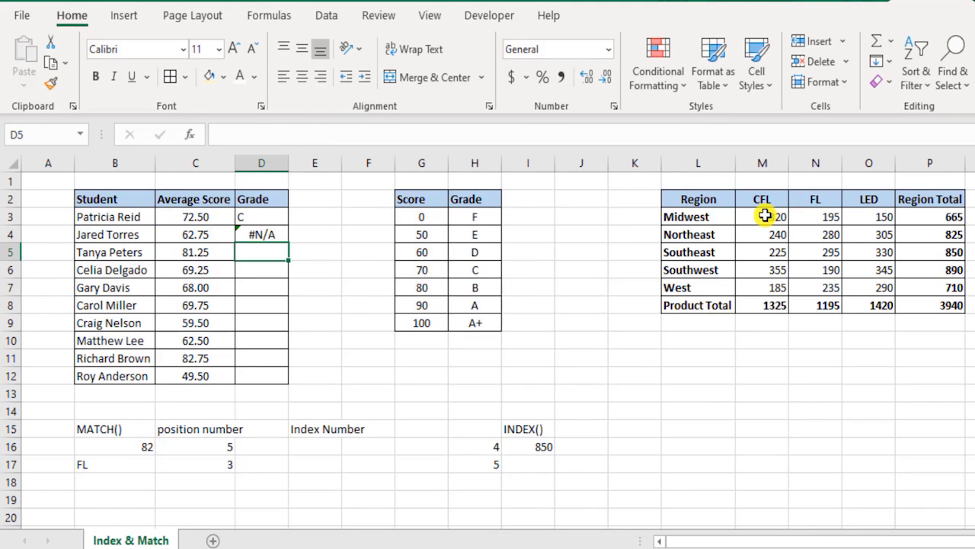
pyautogui.press('Up')
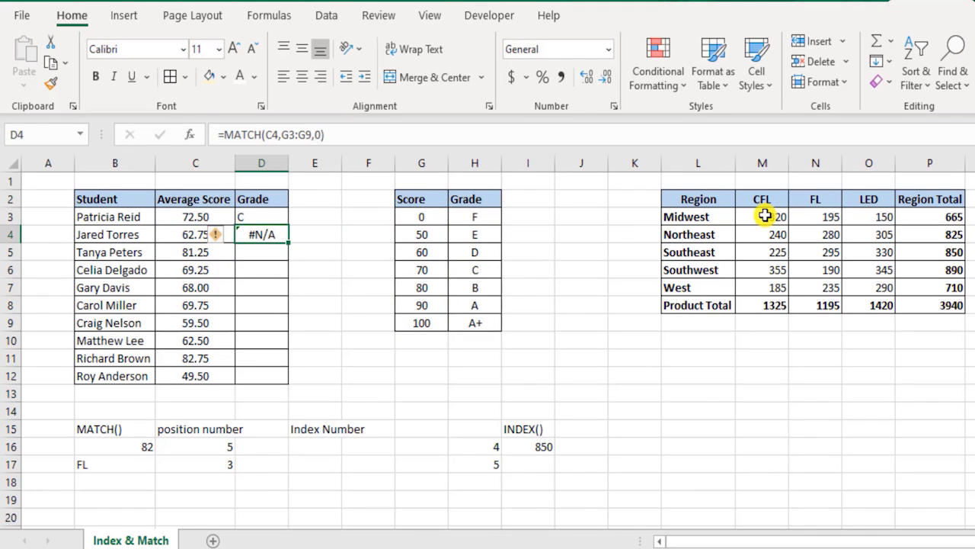
pyautogui.press('F2')
pyautogui.press('Left')
pyautogui.press('BackSpace')
pyautogui.press('Down')
pyautogui.press('Up')
pyautogui.press('Tab')
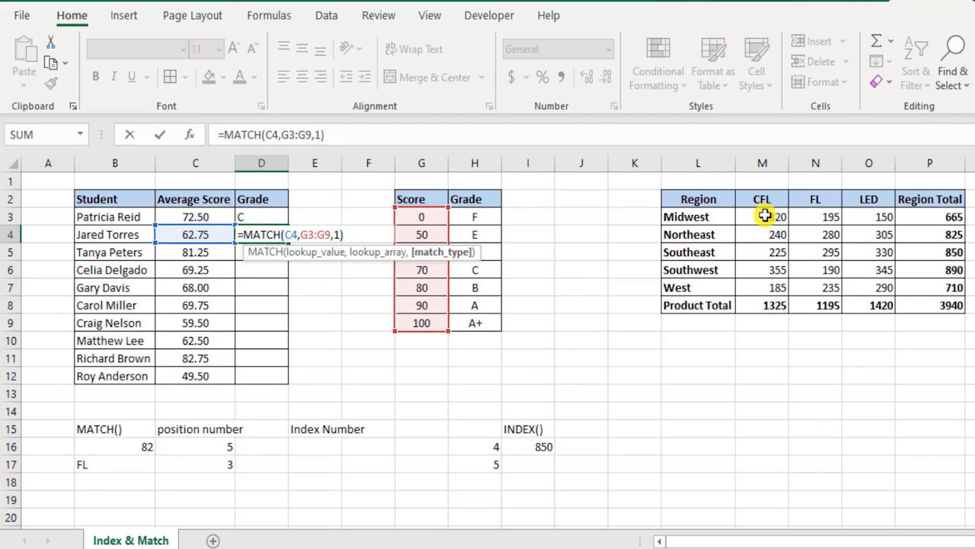
pyautogui.press('Return')
pyautogui.press('Up')
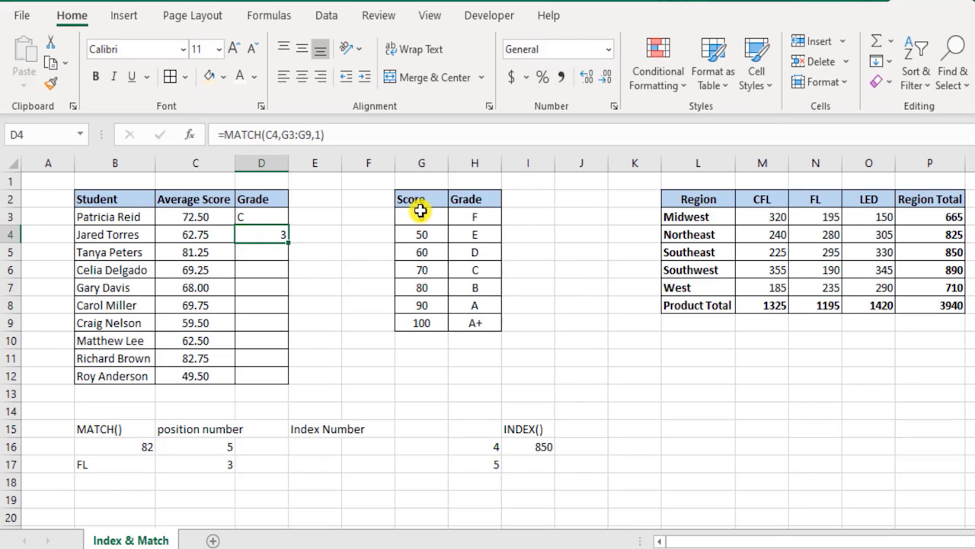
pyautogui.moveTo(421, 217); pyautogui.dragTo(426, 254)
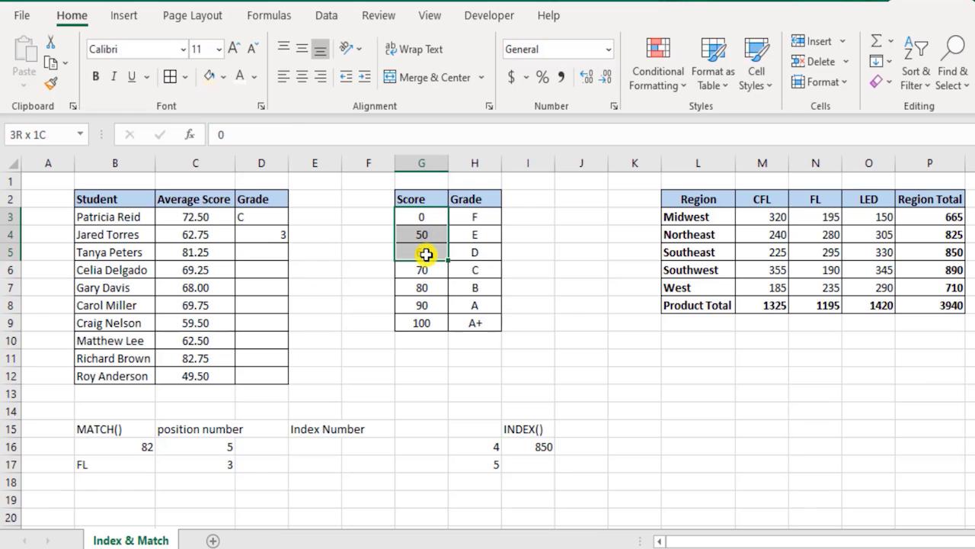
pyautogui.moveTo(425, 255); pyautogui.dragTo(426, 254)
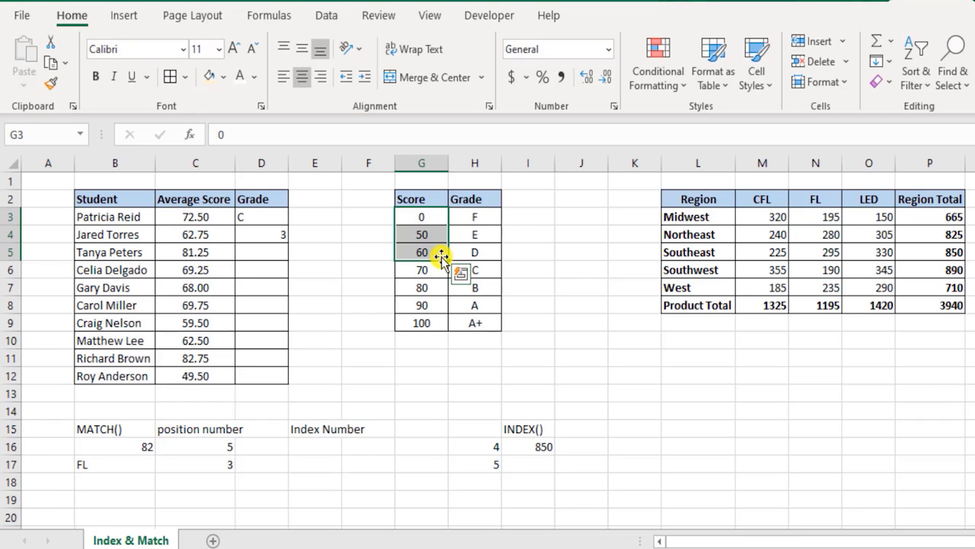
pyautogui.doubleClick(283, 234)
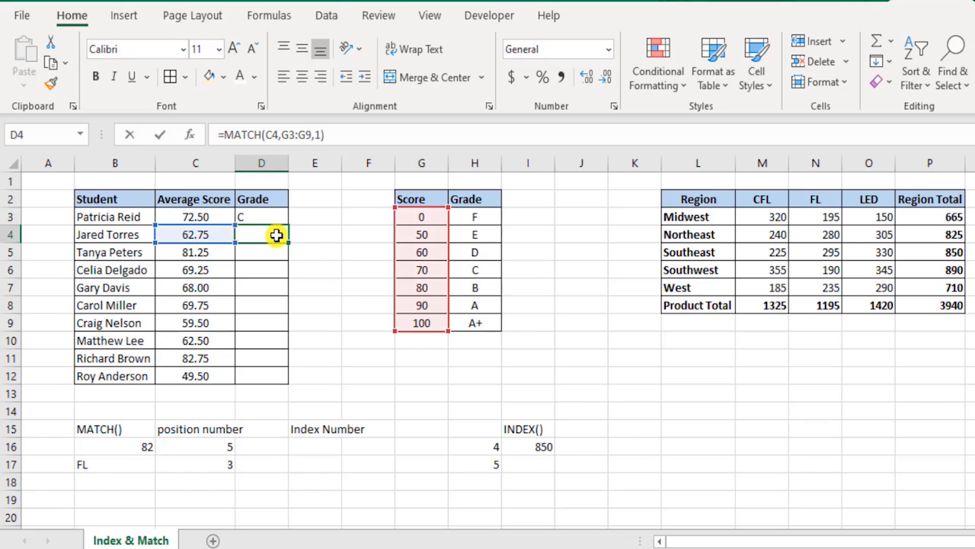
pyautogui.click(248, 234)
pyautogui.moveTo(347, 238); pyautogui.dragTo(246, 236)
pyautogui.click(245, 234)
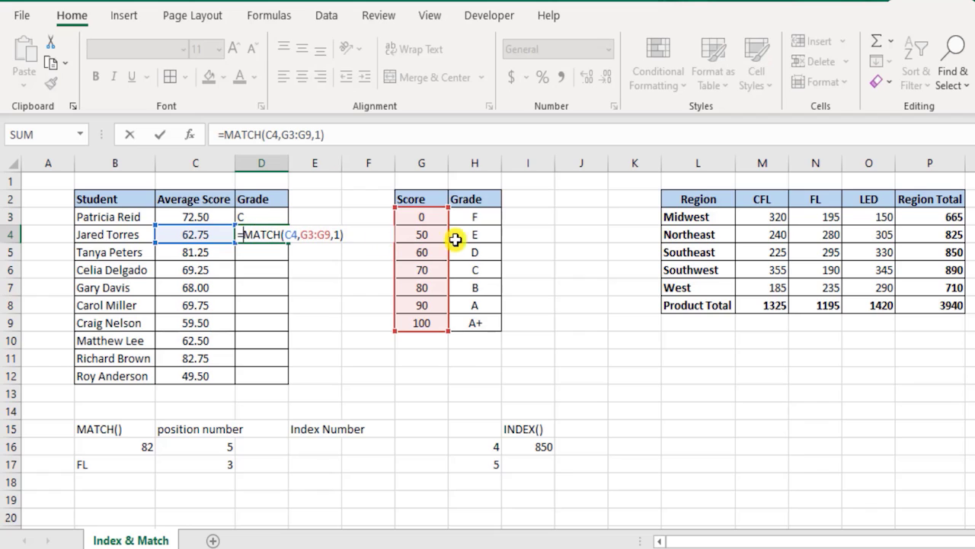